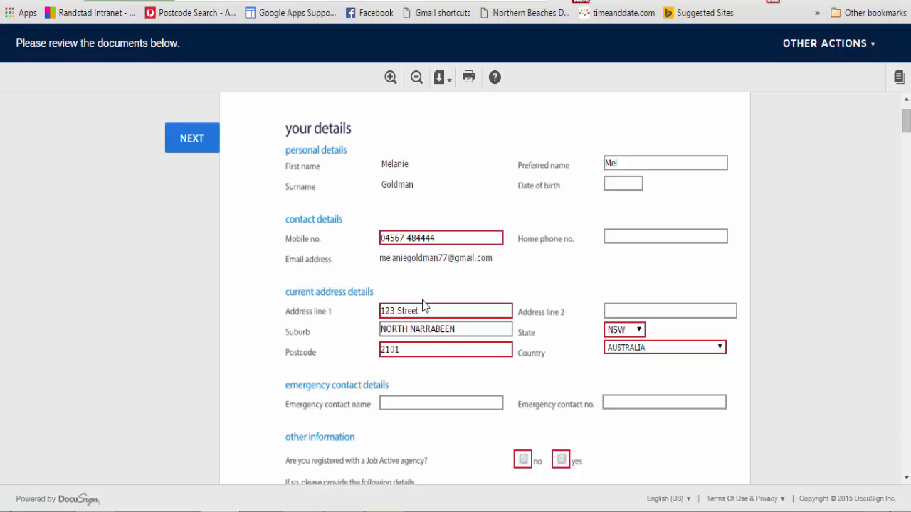
left_click_drag(423, 308, 364, 309)
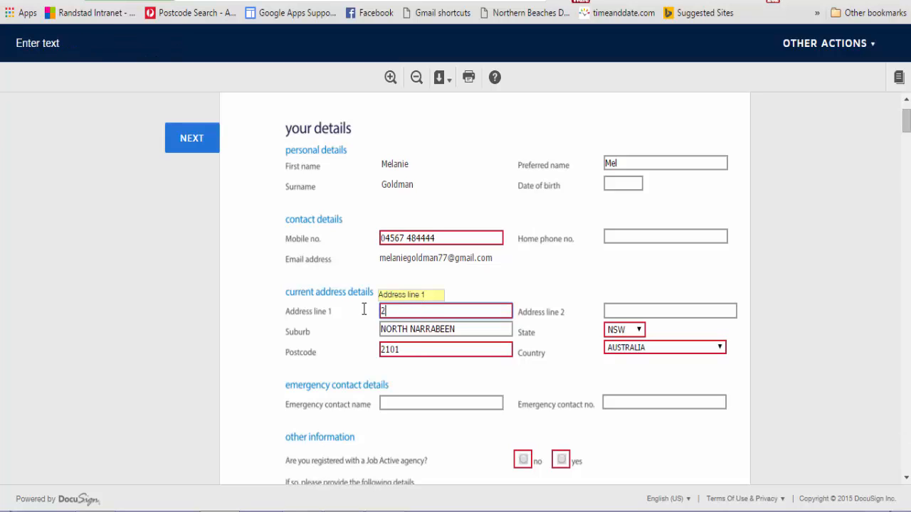
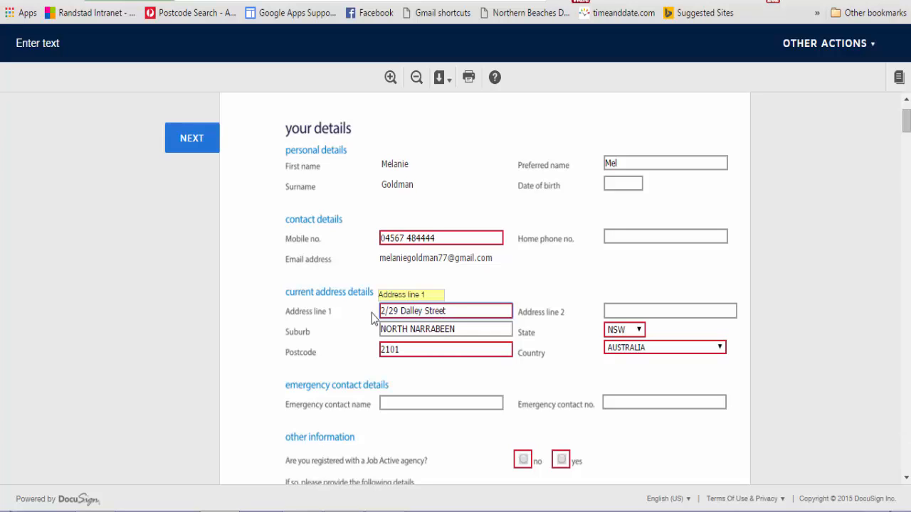
left_click_drag(501, 330, 346, 313)
type("Que")
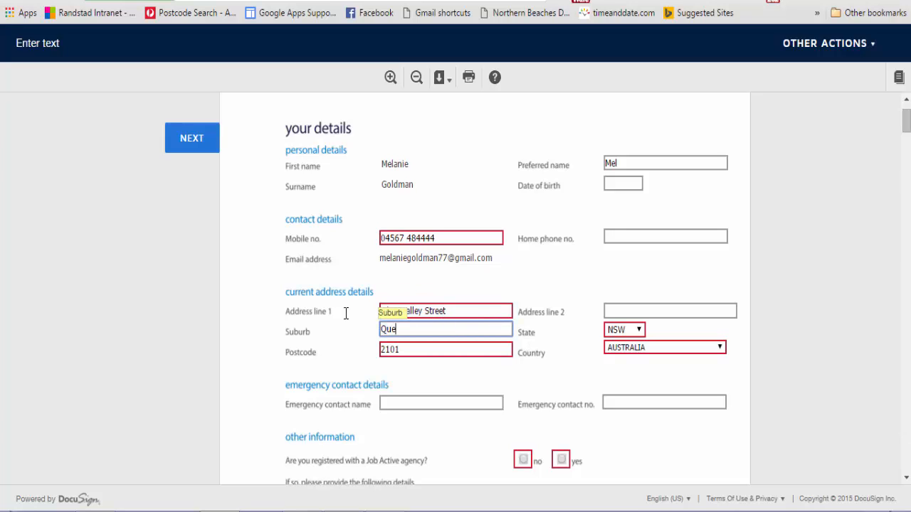
type("enscliff")
left_click(411, 349)
key("BackSpace")
key("BackSpace")
key("BackSpace")
key("BackSpace")
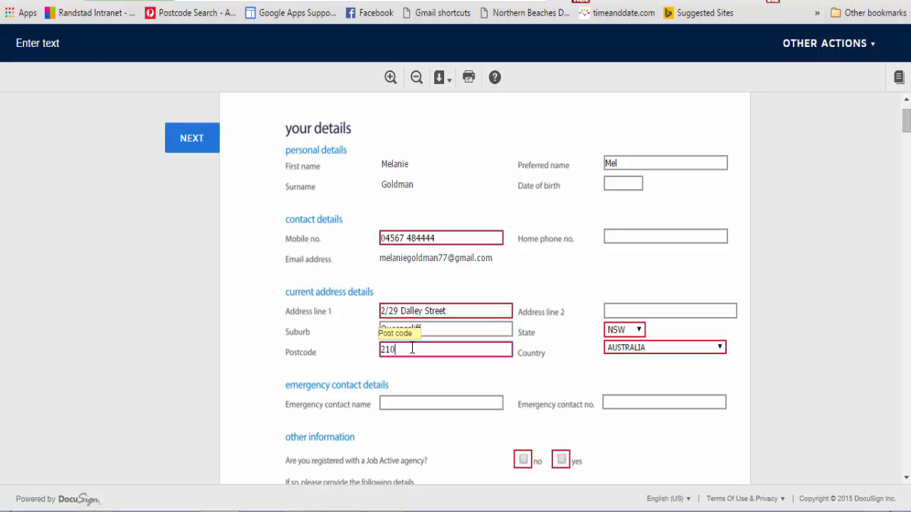
type("2096")
left_click_drag(906, 123, 906, 155)
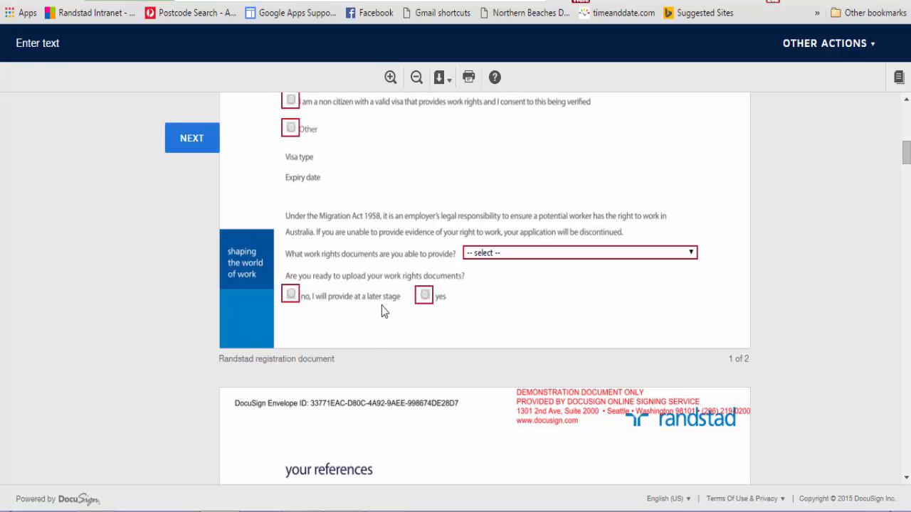
Answer yes to being ready to upload work rights documents.
left_click(425, 295)
scroll(423, 294, "down", 3)
left_click(424, 294)
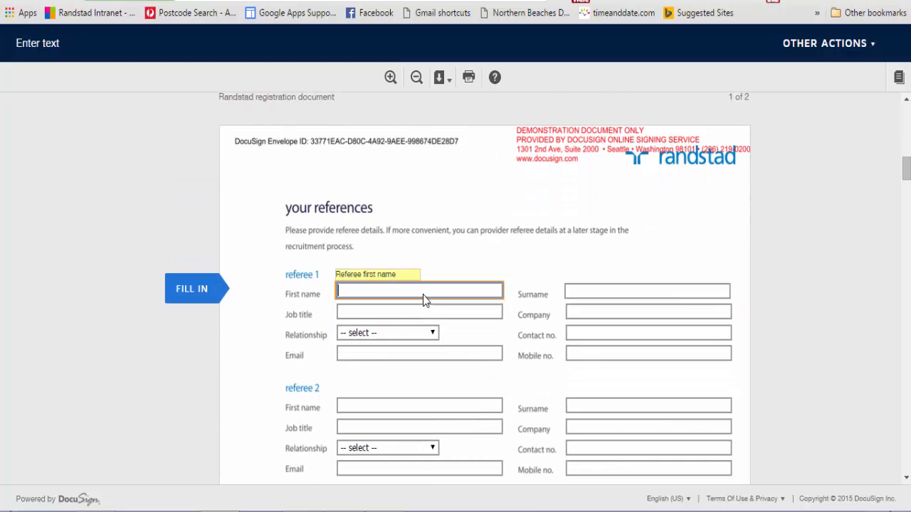
scroll(455, 284, "up", 3)
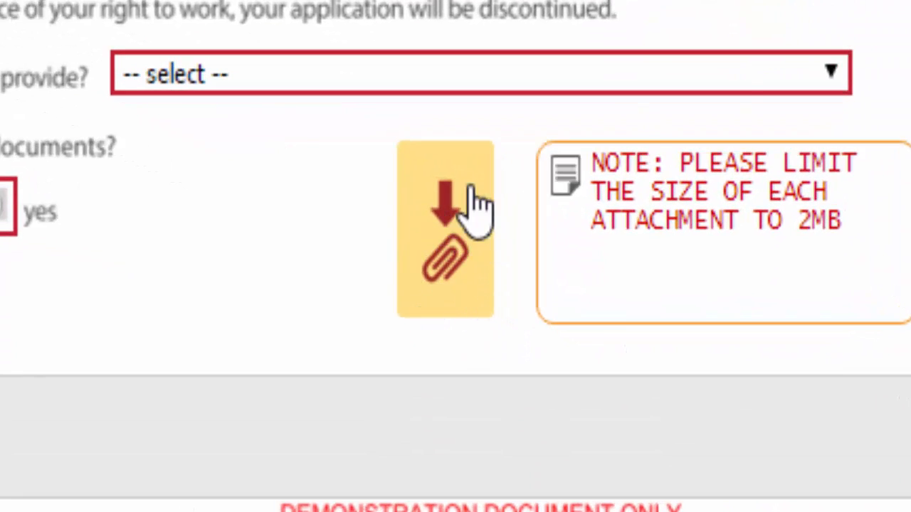
Attach Work Rights Document.pdf from the Desktop to the work rights field.
left_click(454, 274)
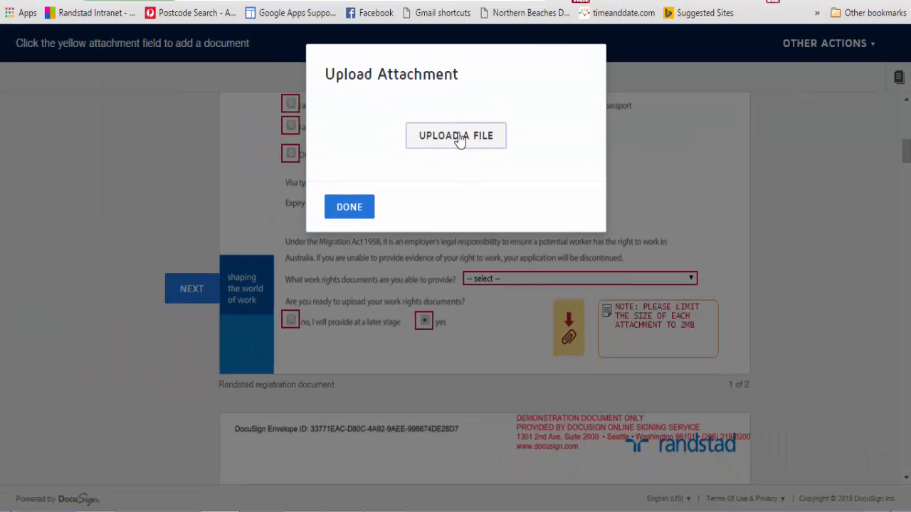
left_click(460, 138)
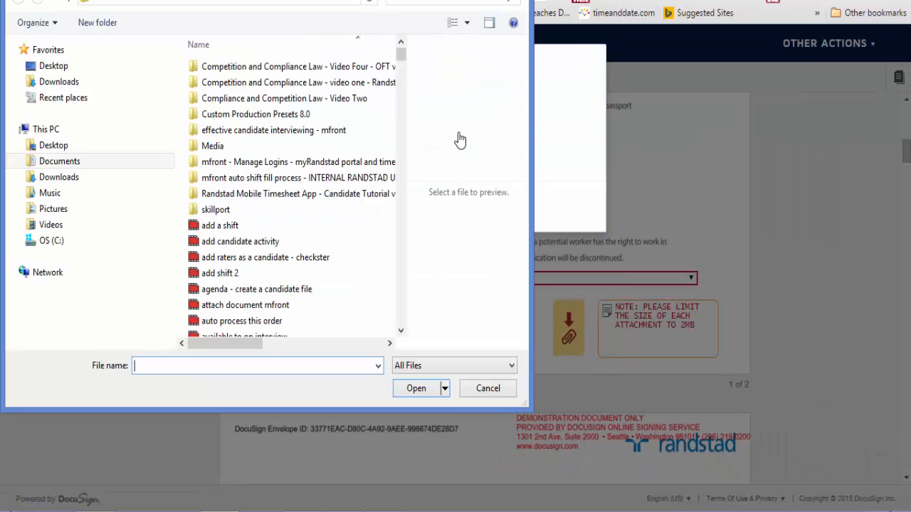
left_click(57, 69)
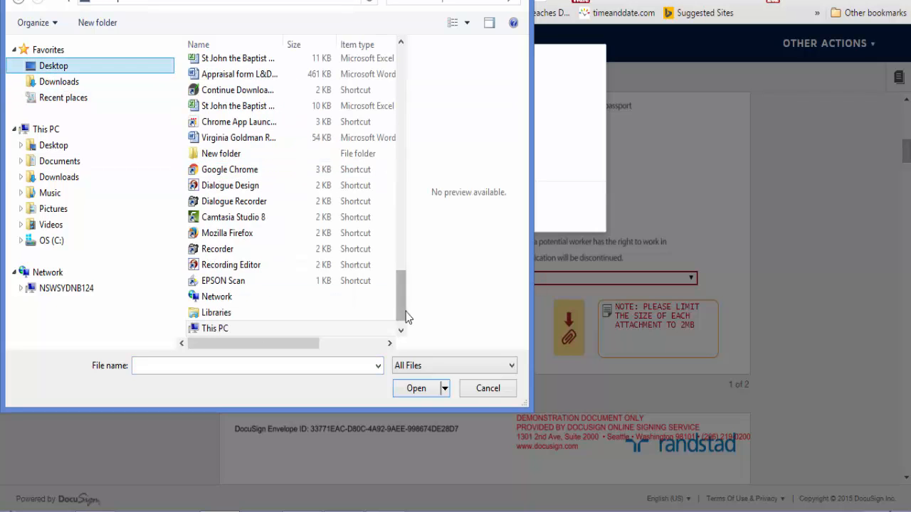
left_click_drag(402, 306, 405, 78)
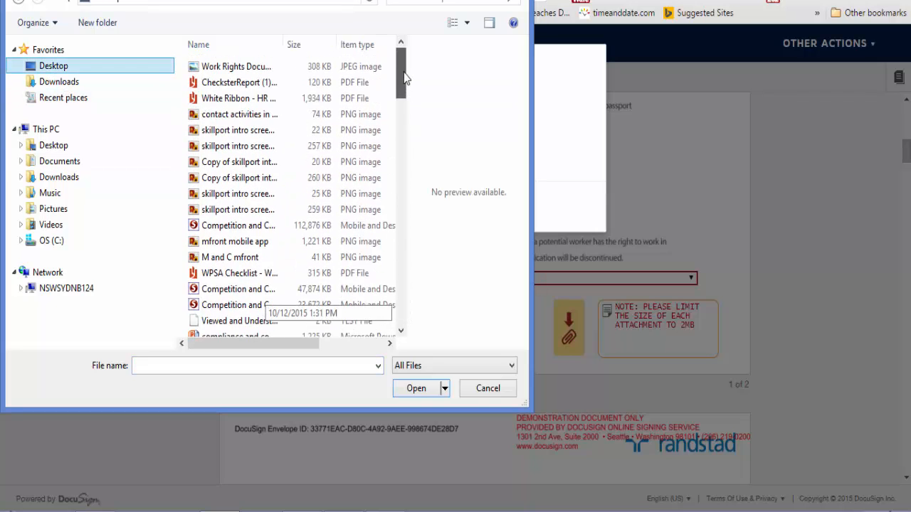
left_click(247, 66)
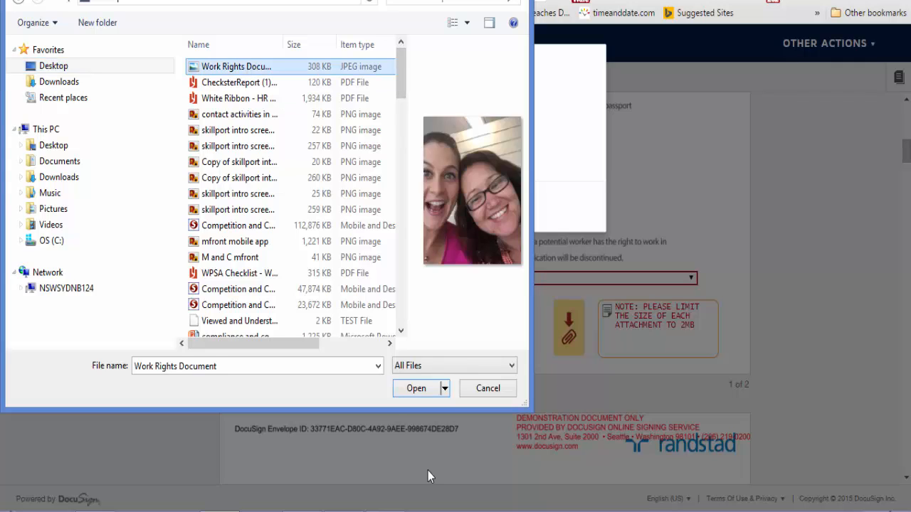
left_click(412, 387)
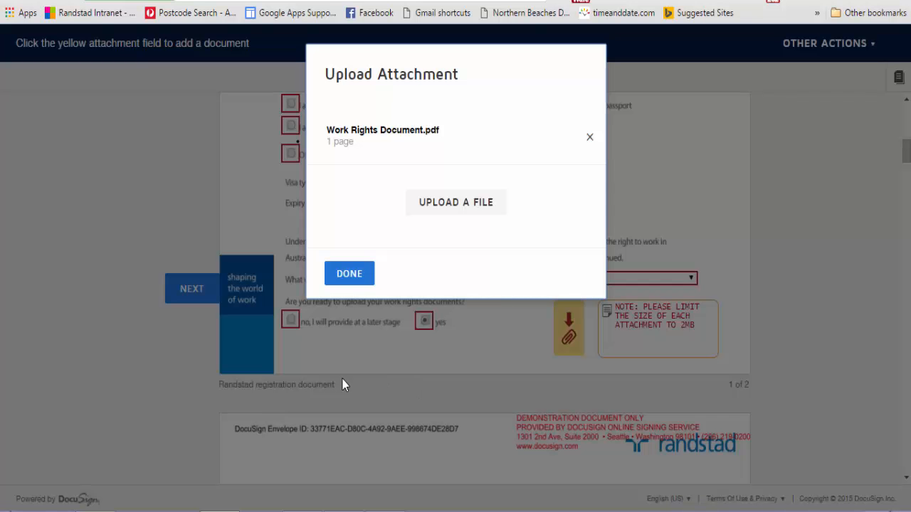
left_click(351, 279)
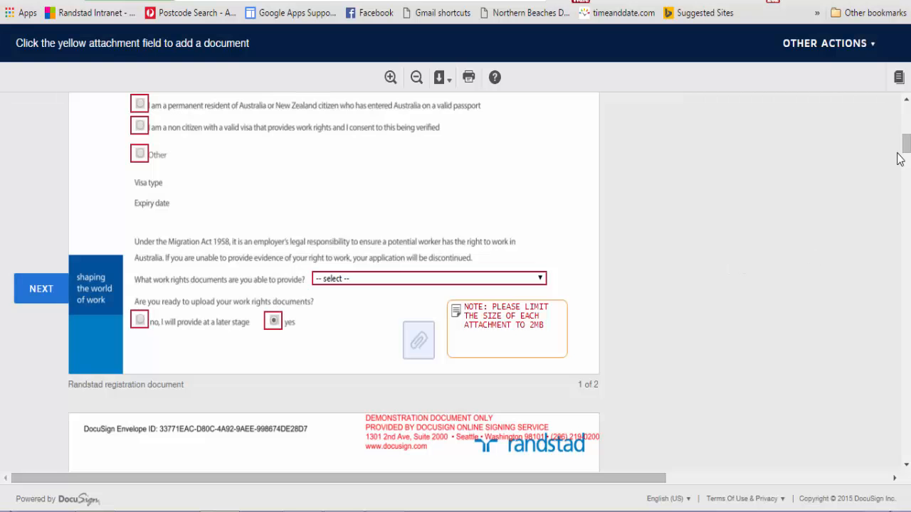
Scroll to the registration declaration's signature line and sign it.
left_click_drag(907, 146, 906, 193)
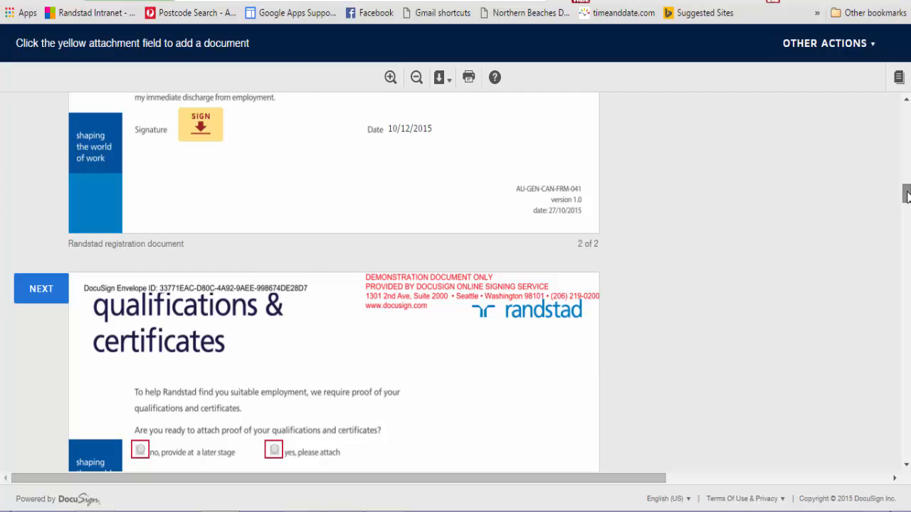
left_click_drag(907, 194, 906, 189)
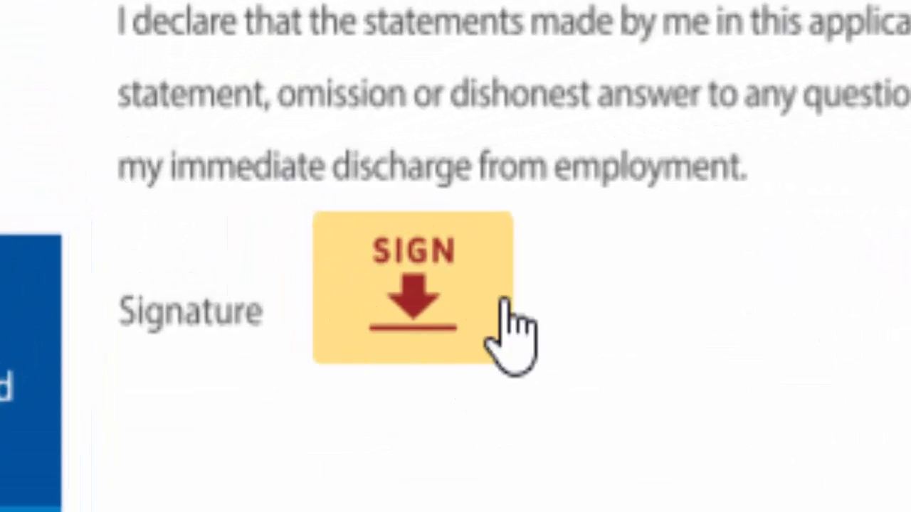
left_click(425, 265)
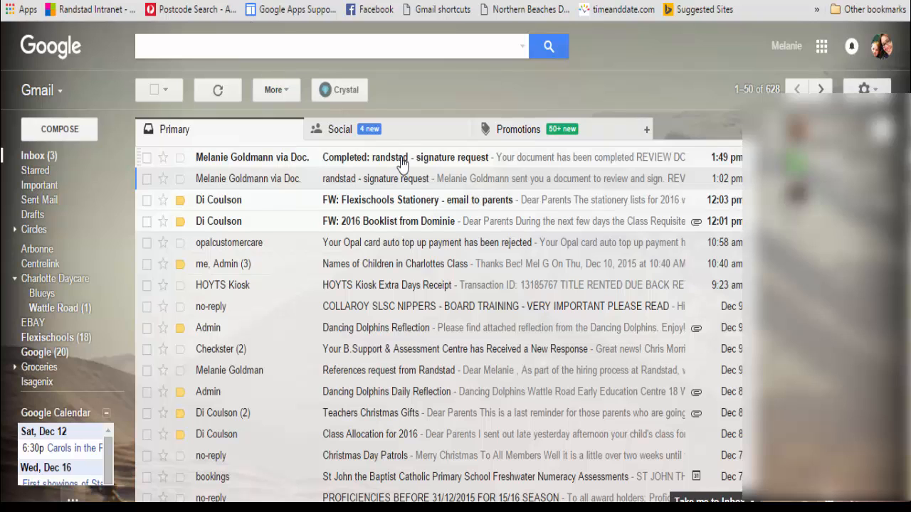
Open the 'Completed: randstad - signature request' email and look through it.
left_click(403, 157)
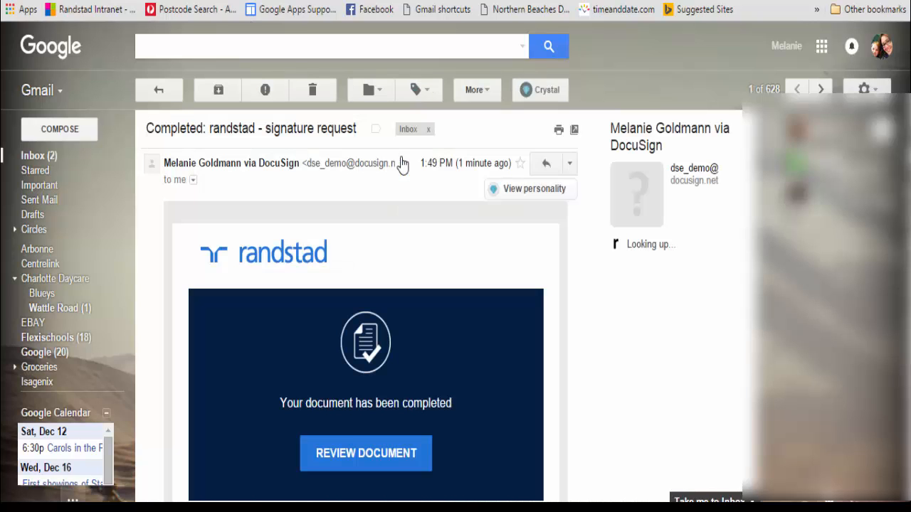
scroll(598, 385, "down", 5)
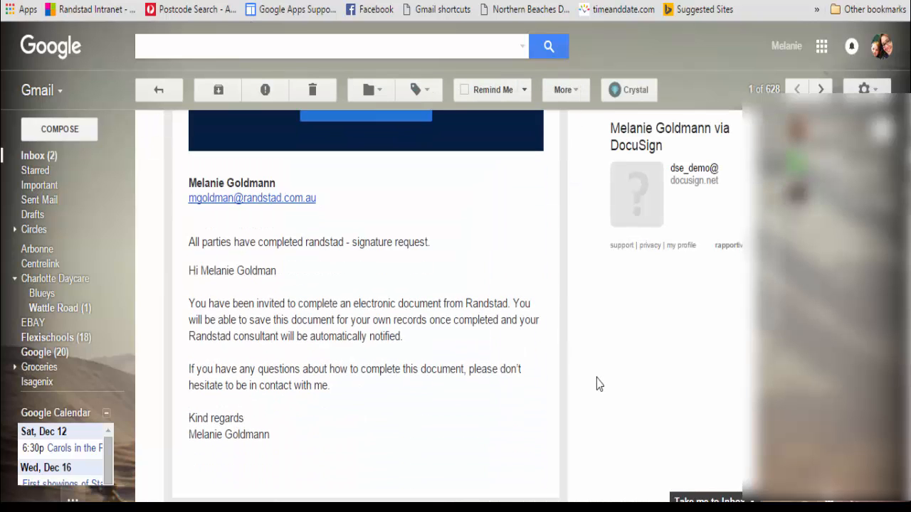
scroll(597, 384, "up", 5)
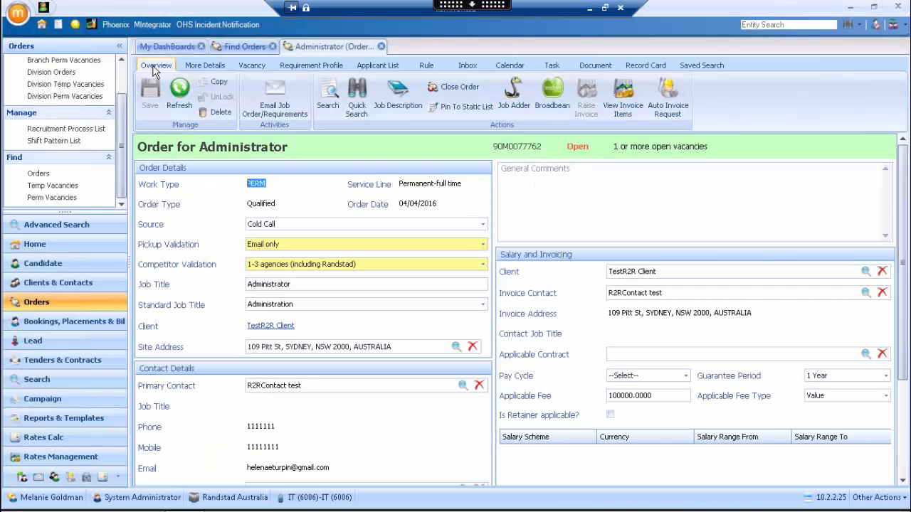
Show the Administrator order's Applicant List and select all four applicants.
left_click(371, 66)
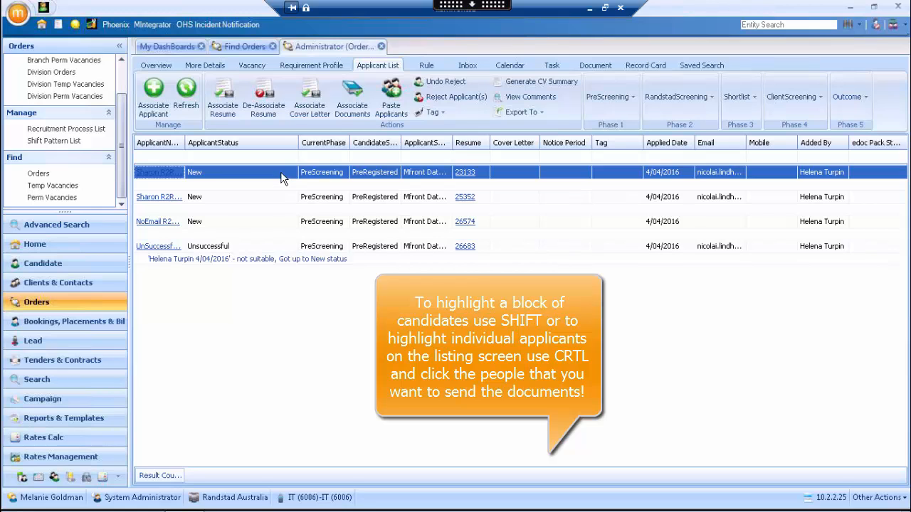
left_click(268, 245, "shift")
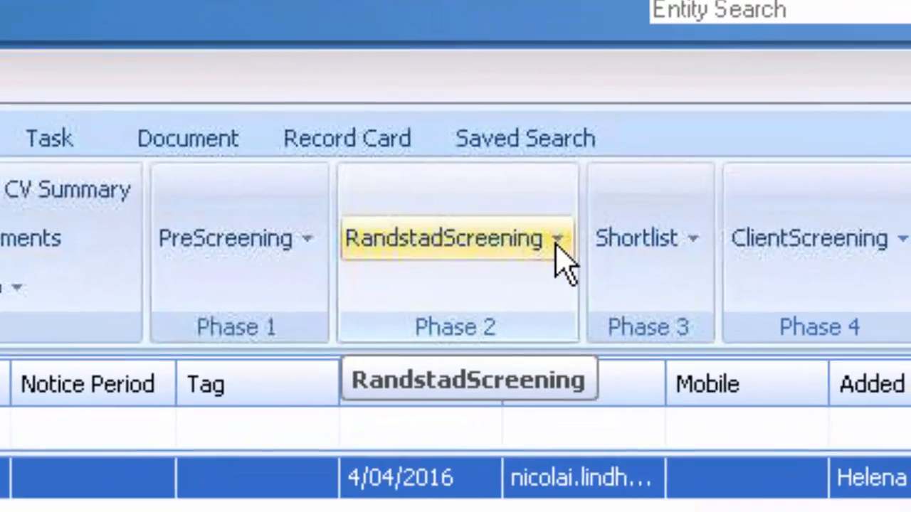
Start a bulk eDocuments send to the selected applicants with the Temp and Perm pack ticked.
left_click(564, 272)
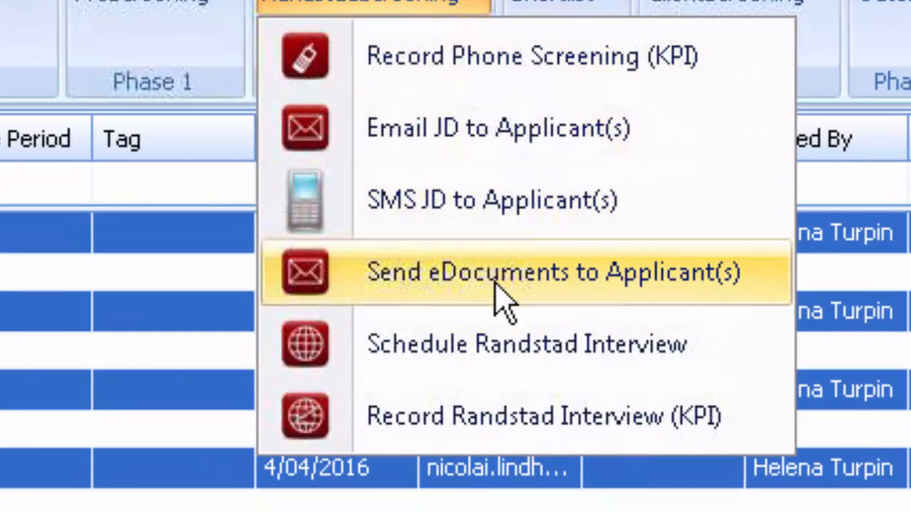
left_click(501, 285)
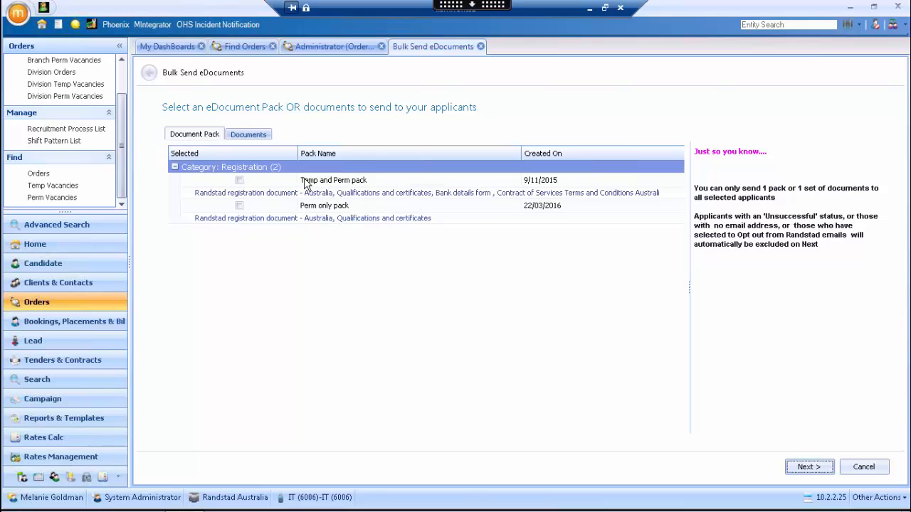
left_click(239, 181)
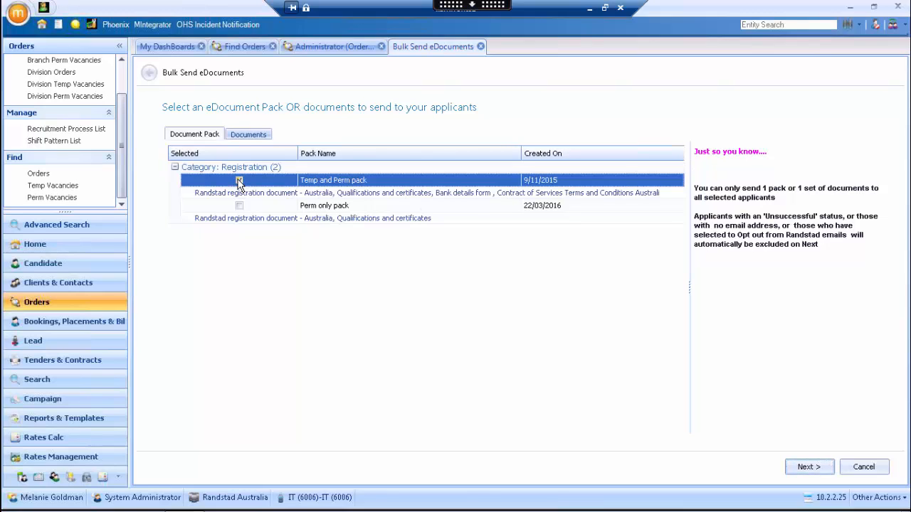
left_click(239, 181)
left_click(806, 467)
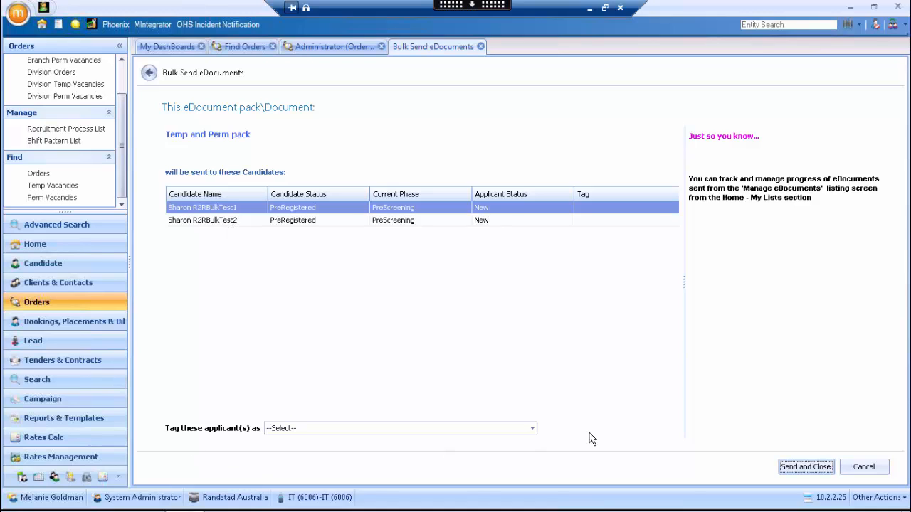
Tag both candidates as 'eDocuments Sent' and send them the Temp and Perm pack.
left_click(532, 430)
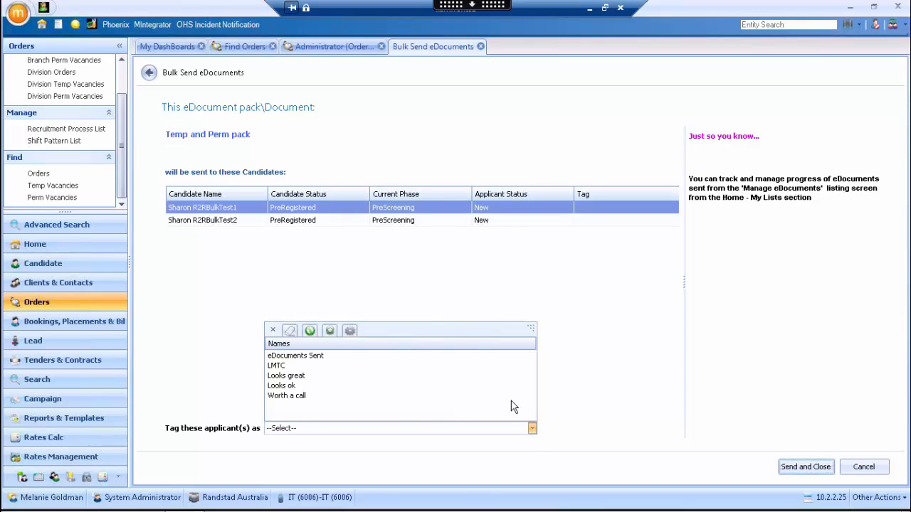
left_click(285, 356)
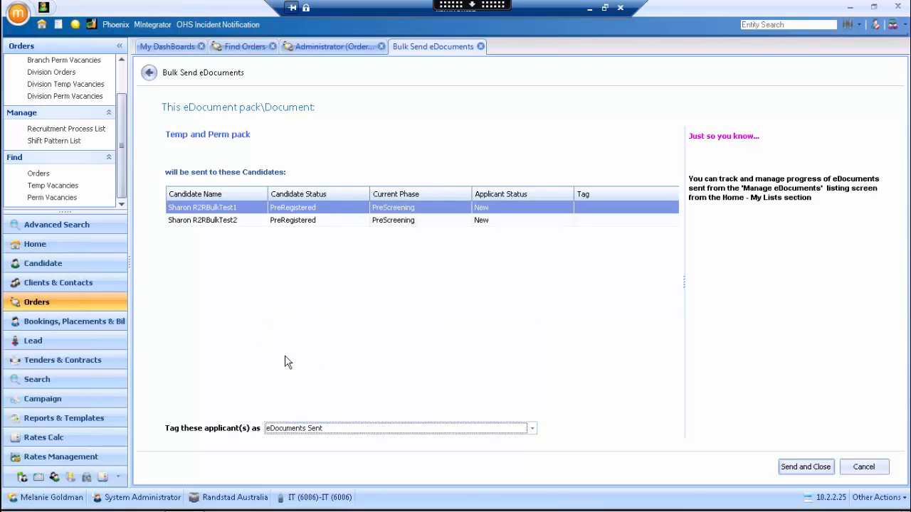
left_click(805, 469)
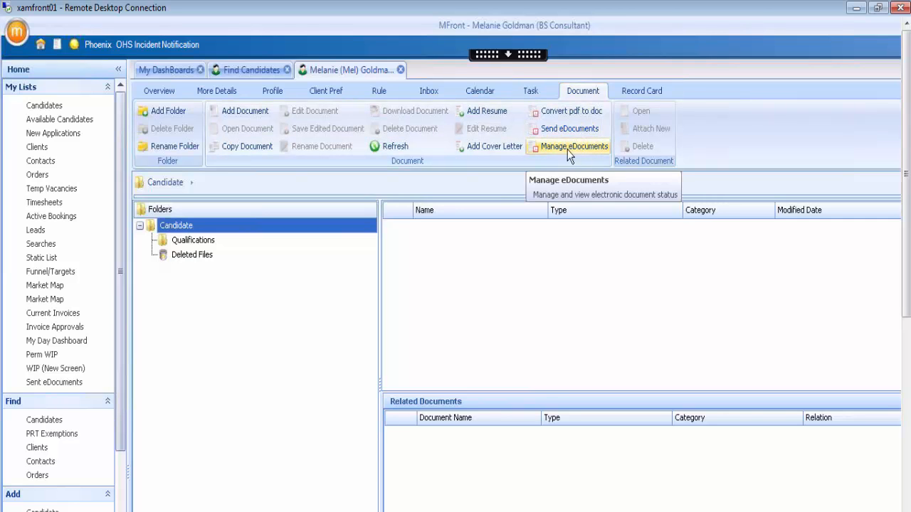
Open the candidate's eDocument tracking list and select the Randstad registration document.
left_click(606, 146)
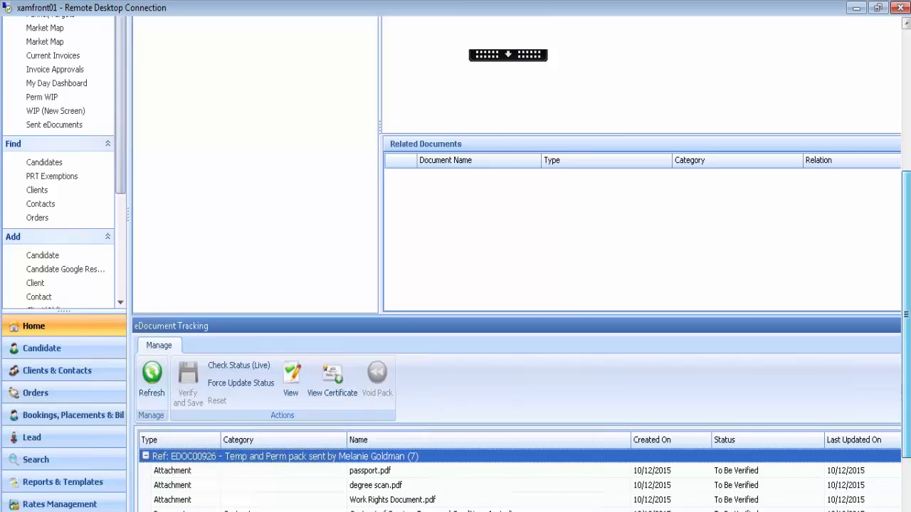
left_click_drag(906, 278, 907, 352)
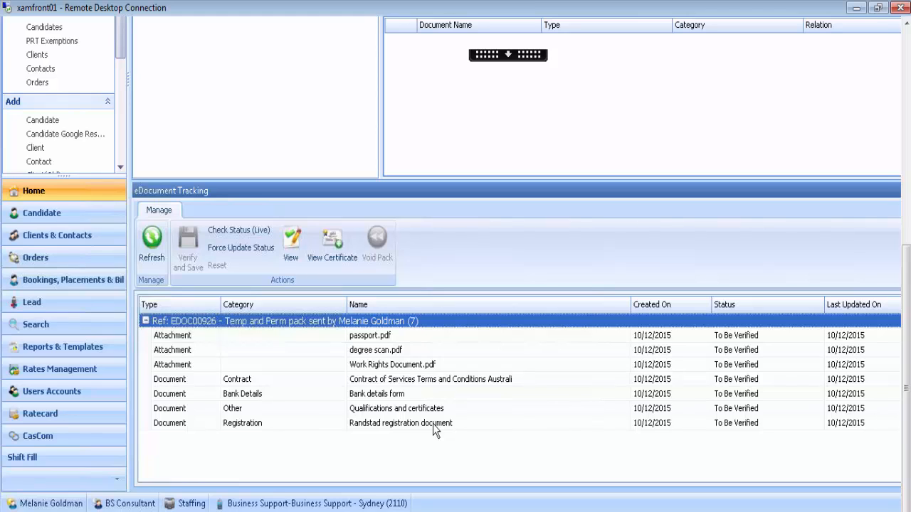
left_click(254, 425)
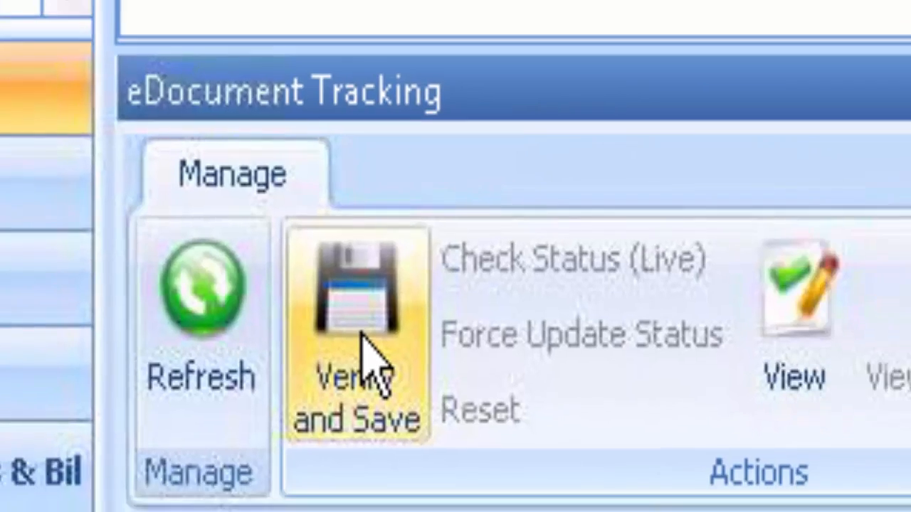
Open the Randstad registration document for verification and enlarge the preview to review the signed form.
left_click(415, 362)
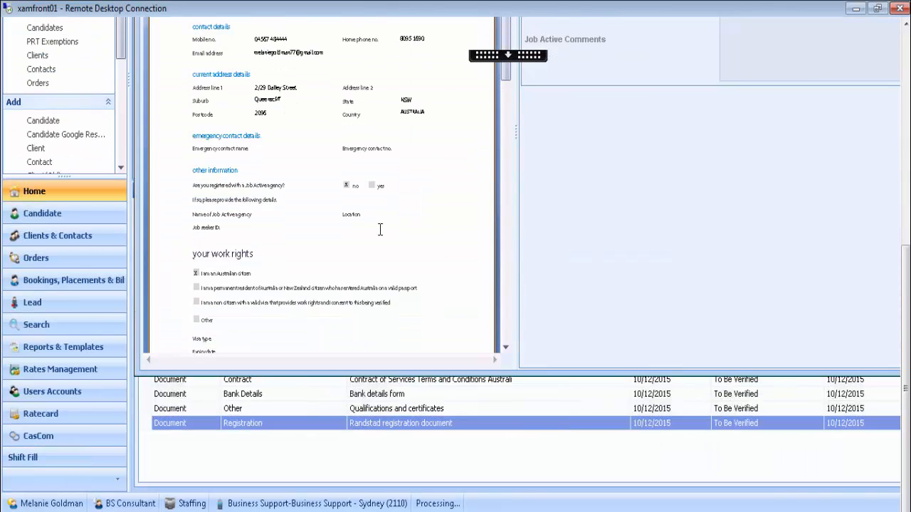
left_click_drag(906, 291, 902, 154)
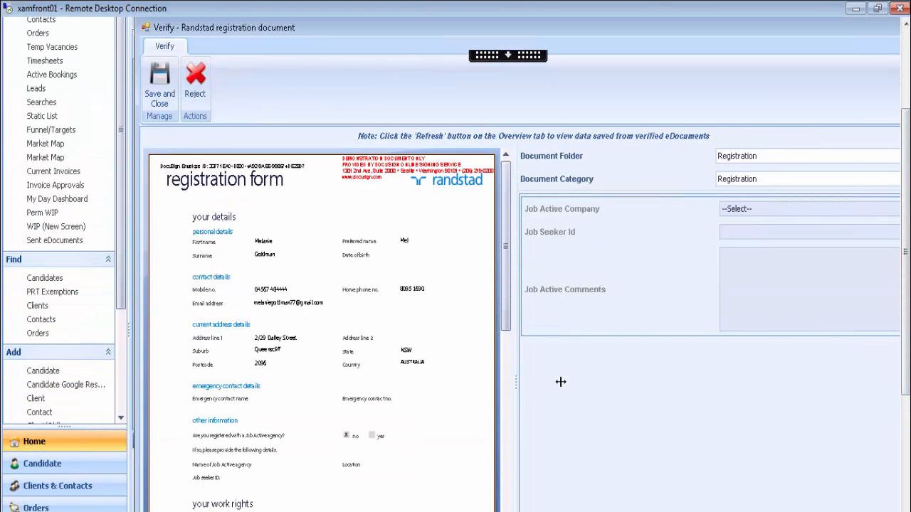
left_click_drag(515, 384, 631, 385)
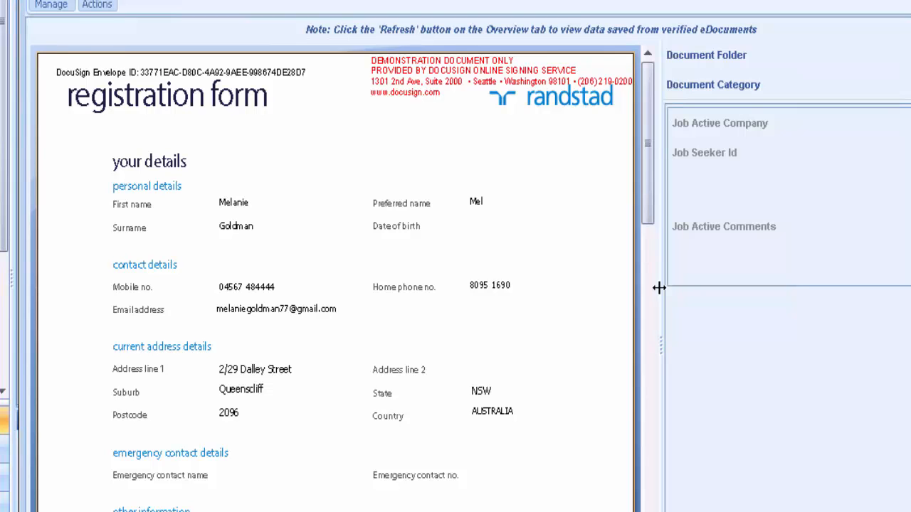
left_click_drag(644, 150, 643, 108)
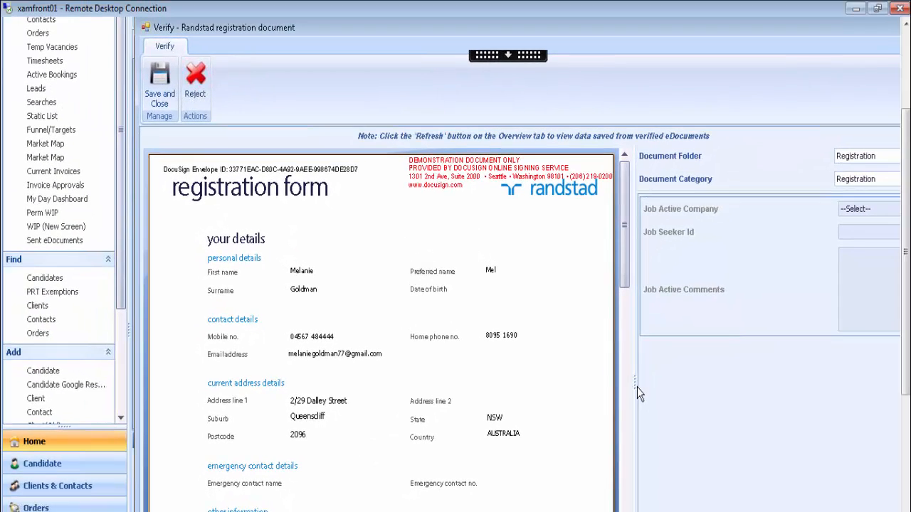
left_click_drag(635, 385, 550, 380)
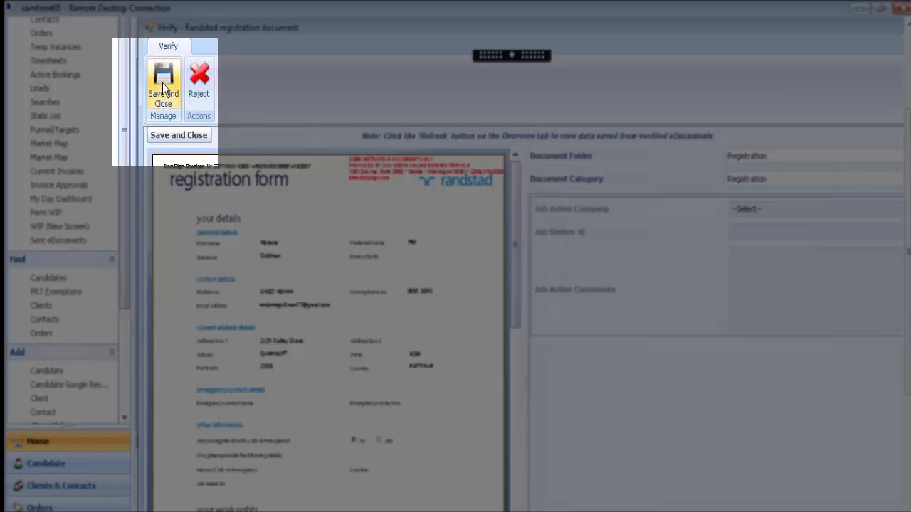
Save the verified registration document, then check the candidate's More Details and Overview.
left_click(163, 86)
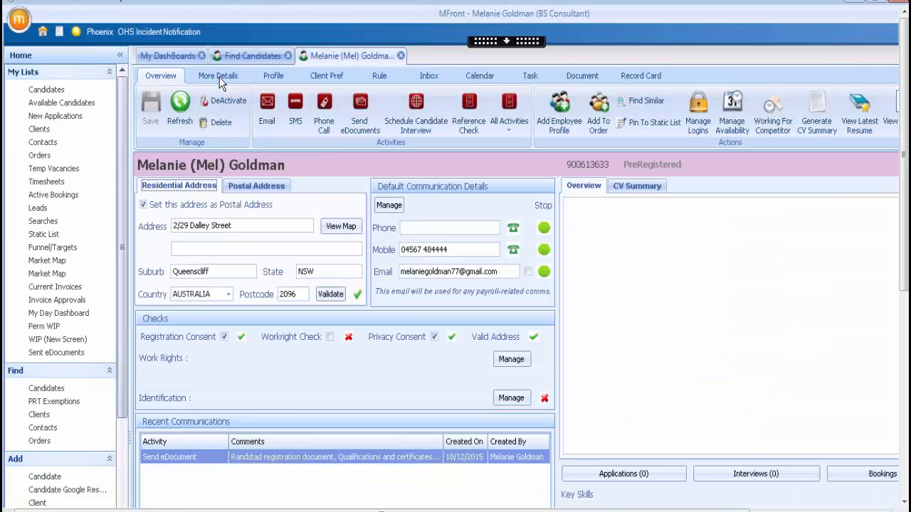
left_click(220, 77)
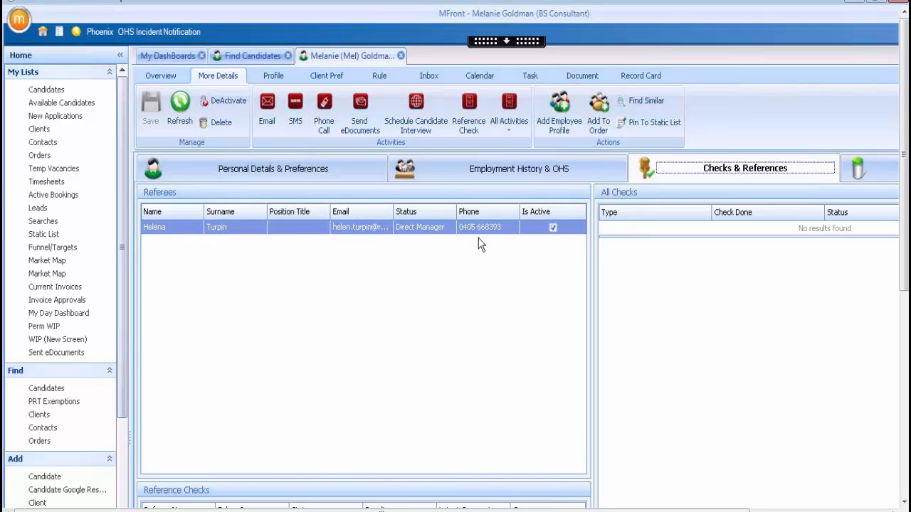
left_click(163, 75)
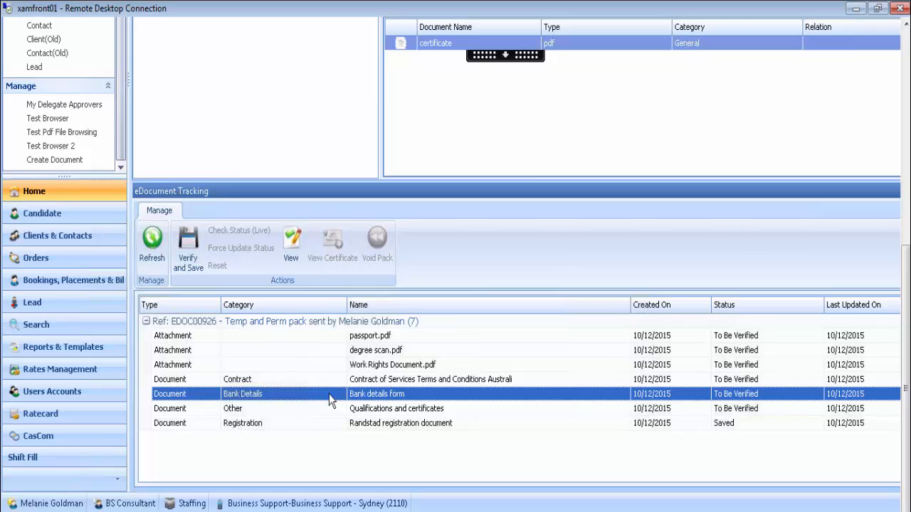
Open the Bank details form for verification, widen its preview and check the BSB Code list unchanged.
left_click(190, 256)
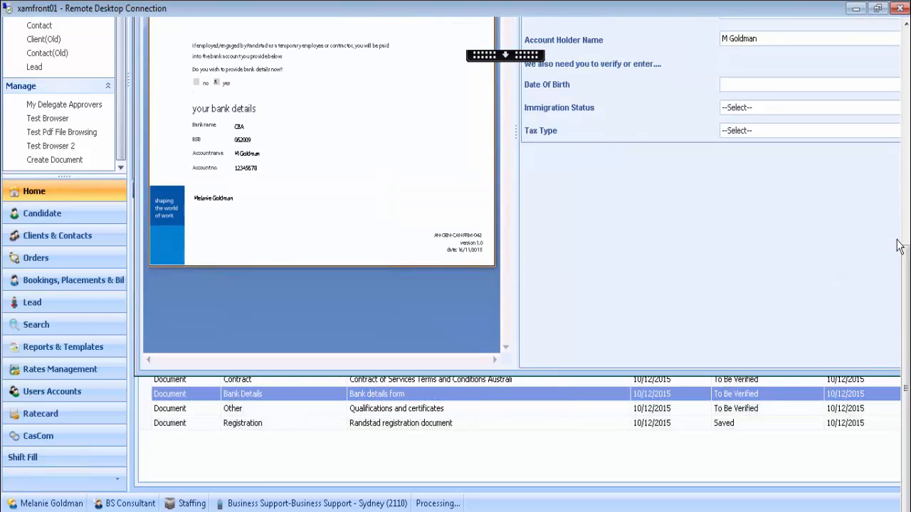
left_click_drag(902, 259, 905, 215)
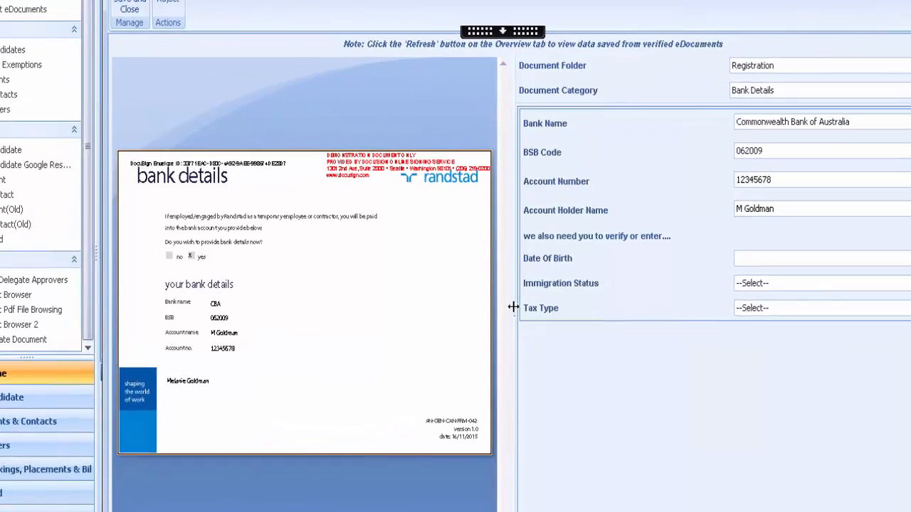
left_click_drag(515, 311, 611, 312)
left_click_drag(673, 303, 517, 334)
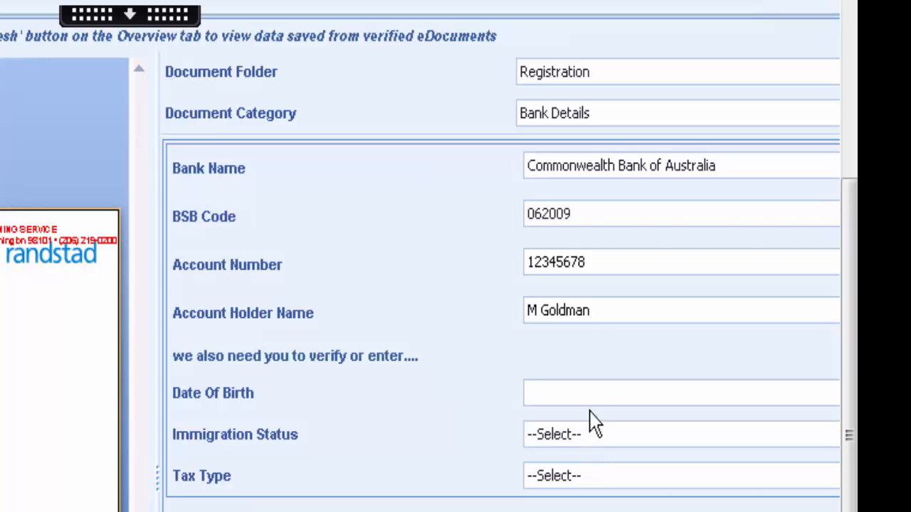
left_click(584, 218)
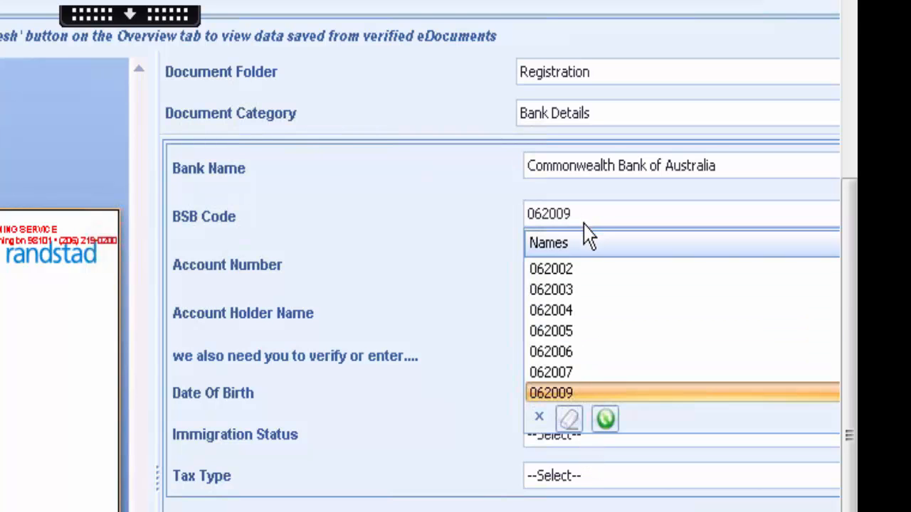
left_click(587, 219)
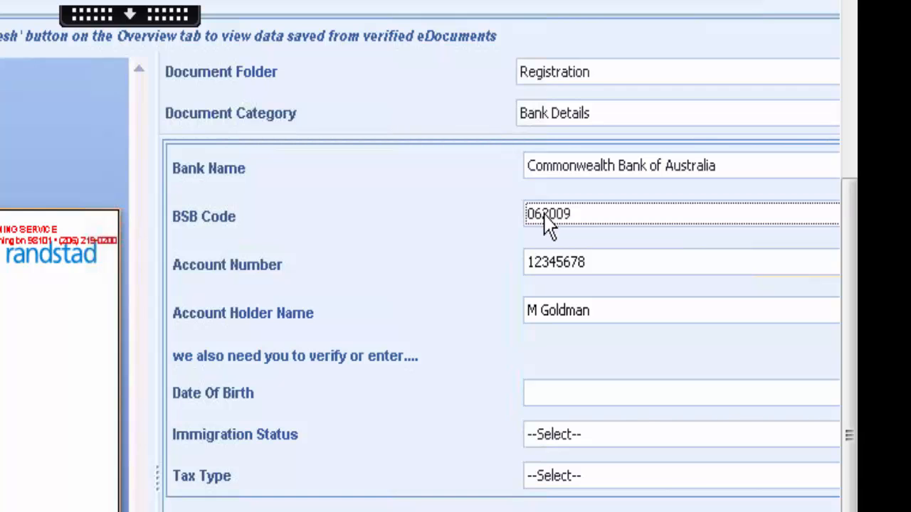
Enter the candidate's date of birth, set Immigration Status to Citizen and Tax Type to PAYG, then save.
left_click(619, 391)
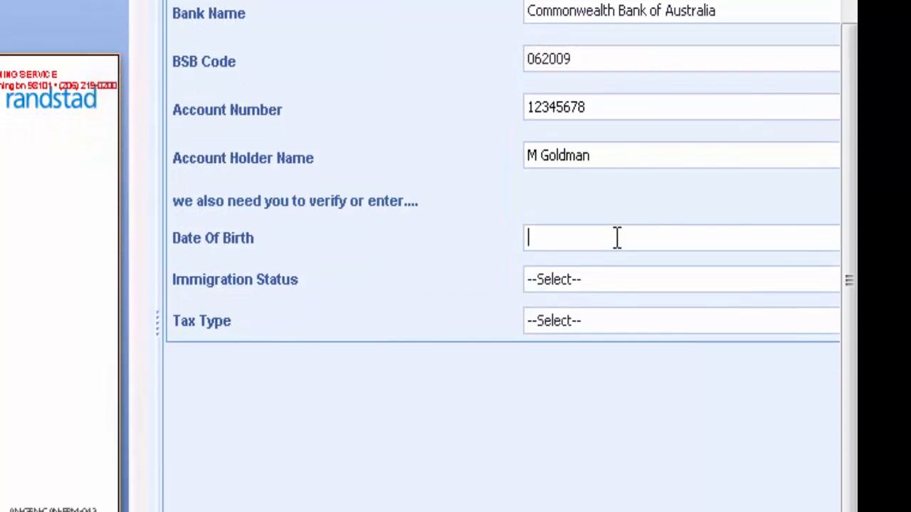
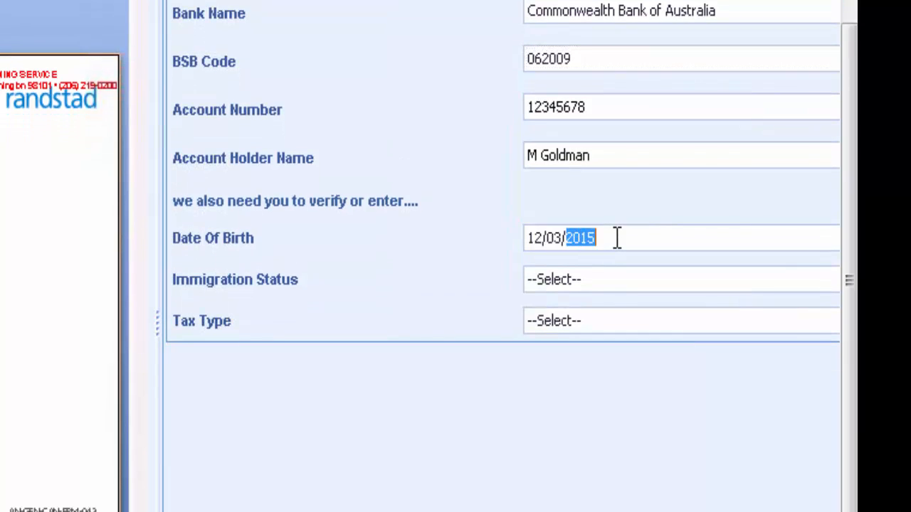
left_click(734, 287)
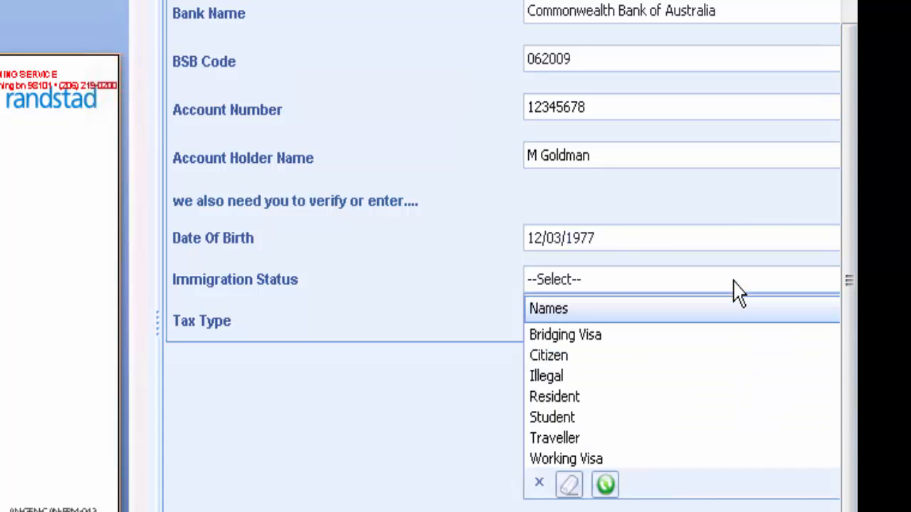
left_click(602, 356)
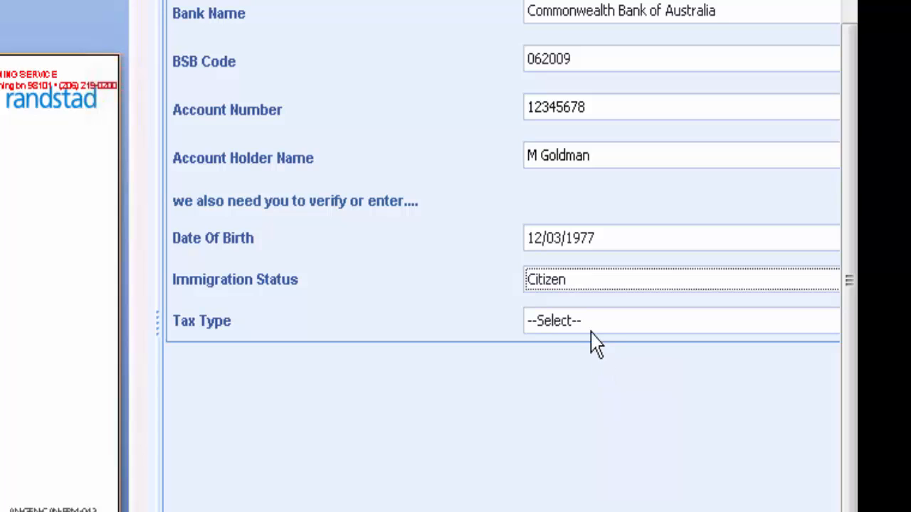
left_click(594, 329)
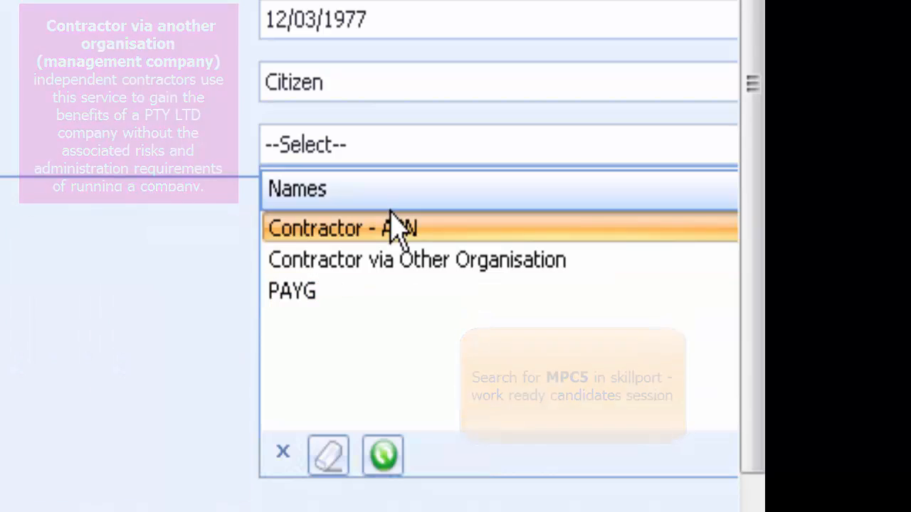
left_click(386, 292)
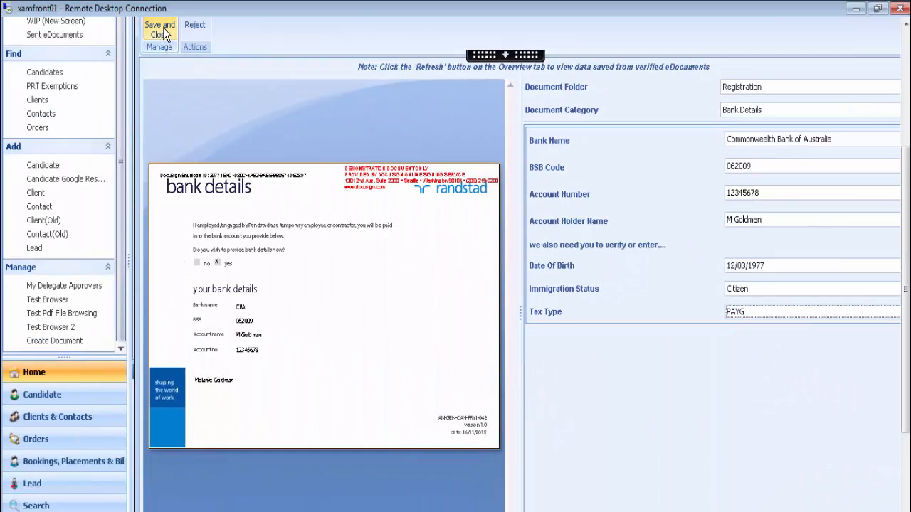
left_click(163, 32)
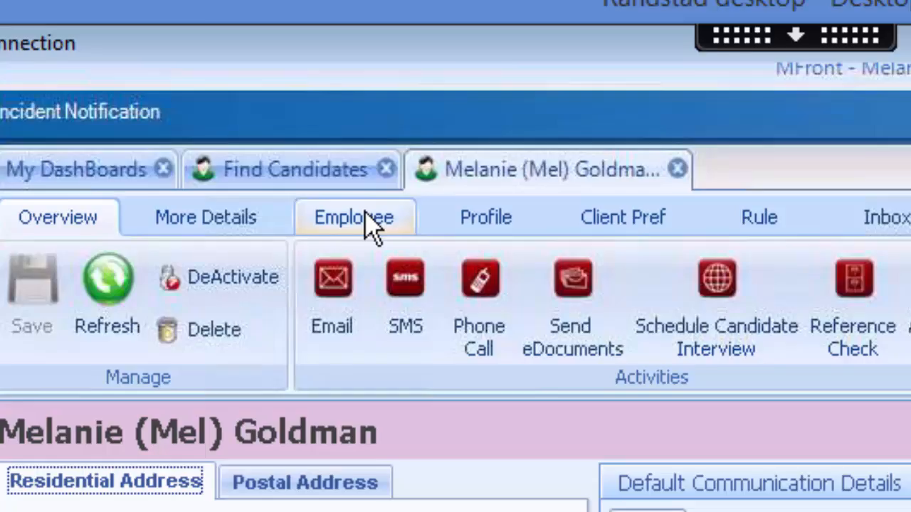
Switch to the candidate's Employee profile details.
left_click(366, 217)
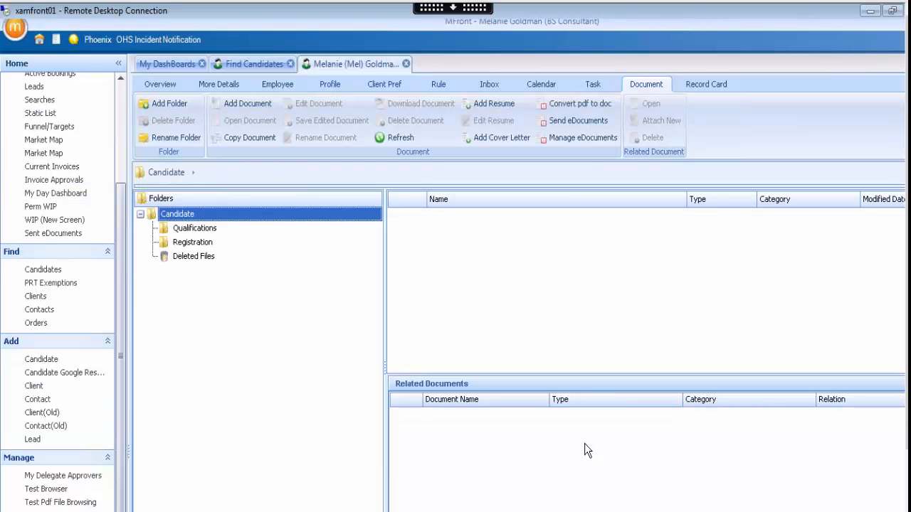
Show the documents in the candidate's Registration folder.
left_click(202, 244)
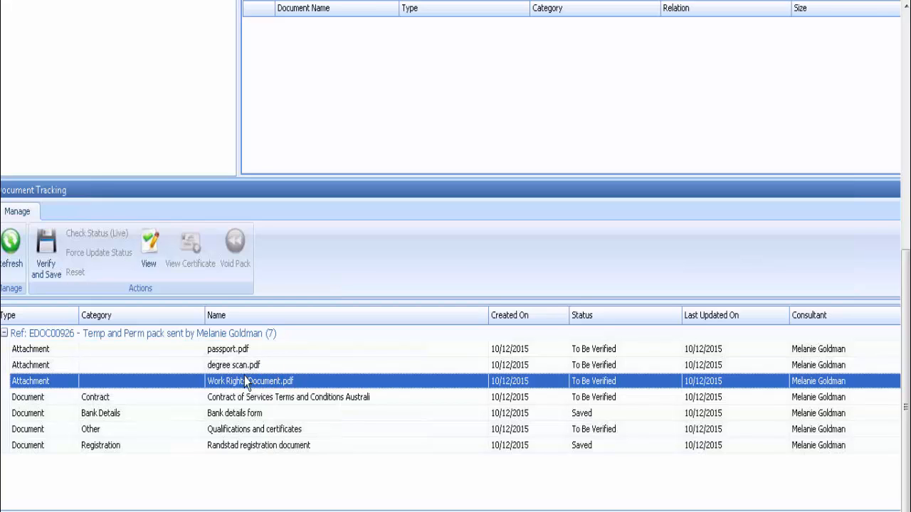
Open Work Rights Document.pdf for verification and reject it, confirming in the Reject Document dialog.
left_click(44, 252)
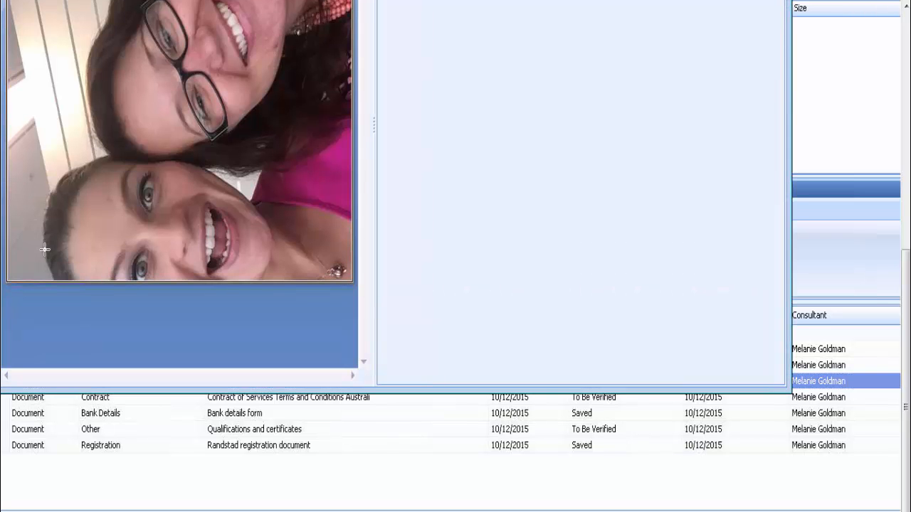
left_click_drag(902, 447, 905, 265)
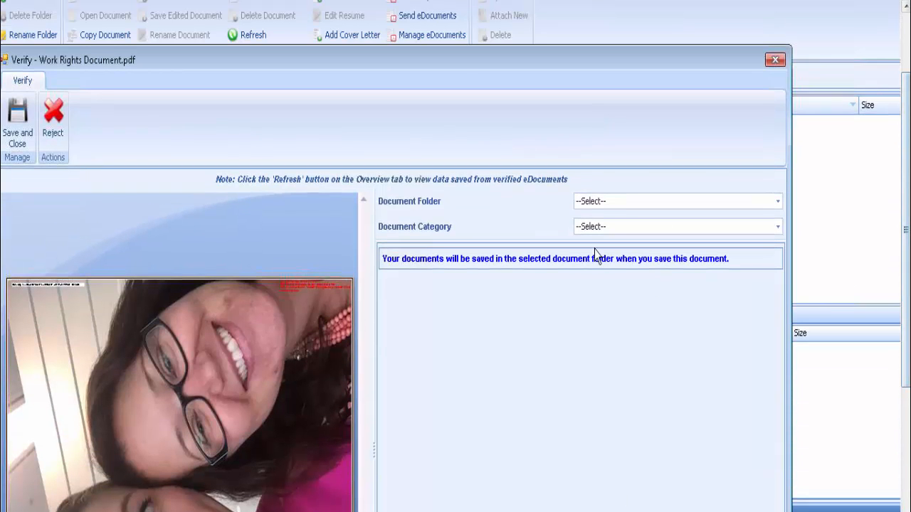
left_click_drag(457, 69, 542, 79)
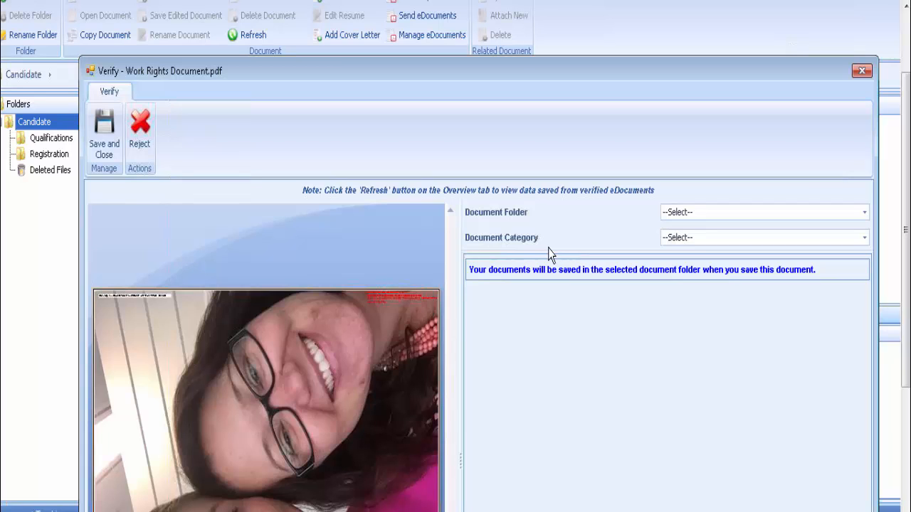
left_click(140, 129)
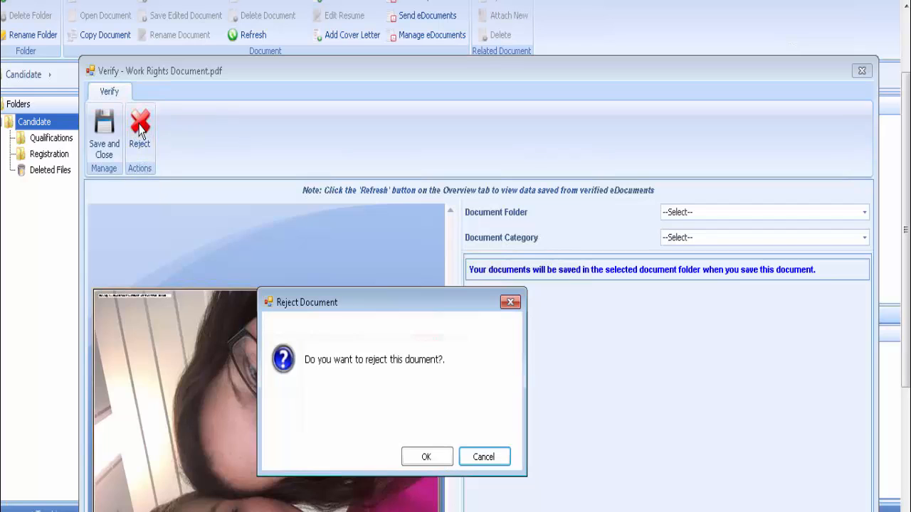
left_click(446, 458)
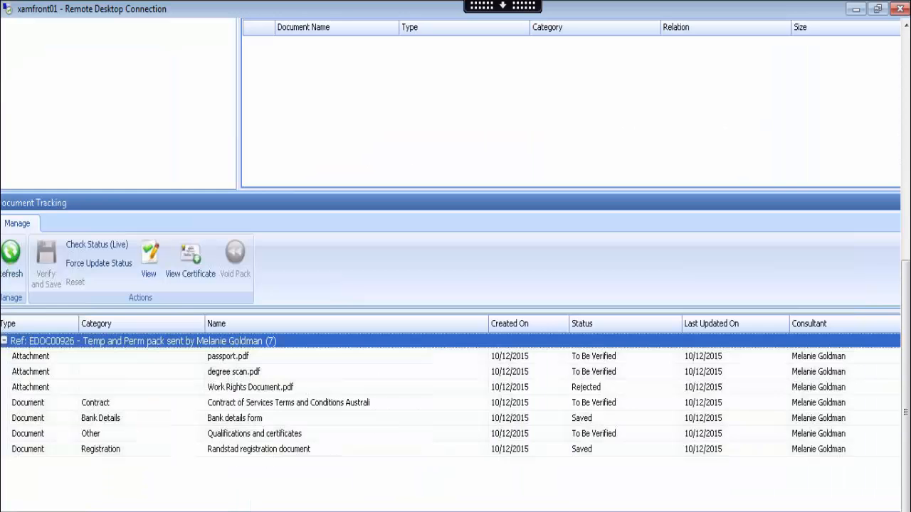
Select passport.pdf and open it for verification.
left_click(274, 390)
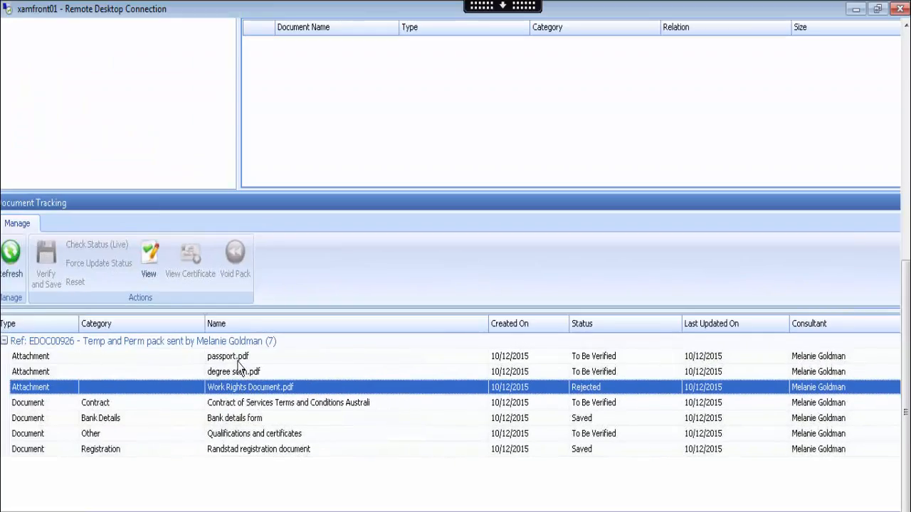
left_click(229, 357)
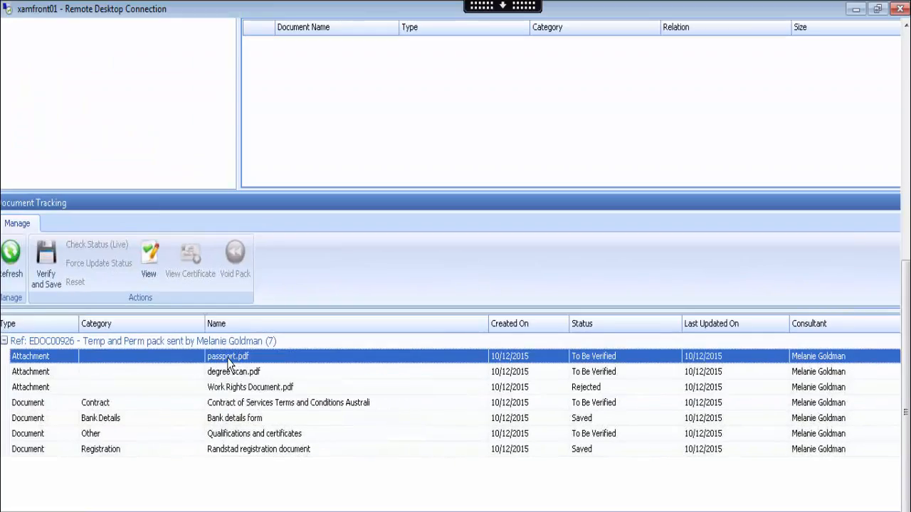
left_click(48, 255)
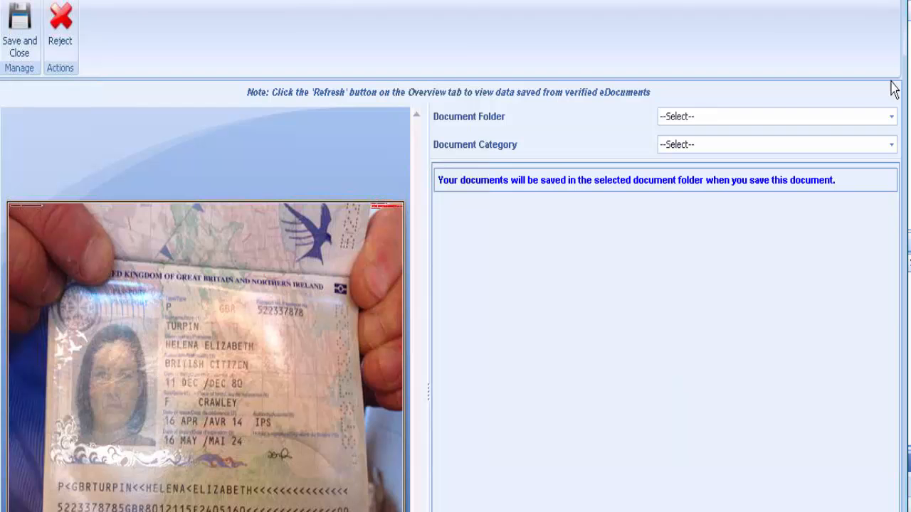
File the passport under Identification, category Passport, with the original marked as sighted.
left_click(892, 117)
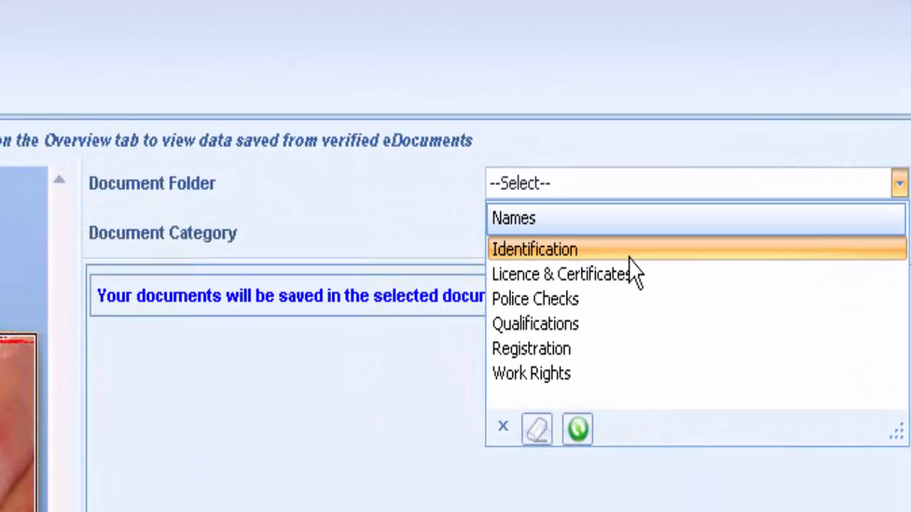
left_click(629, 255)
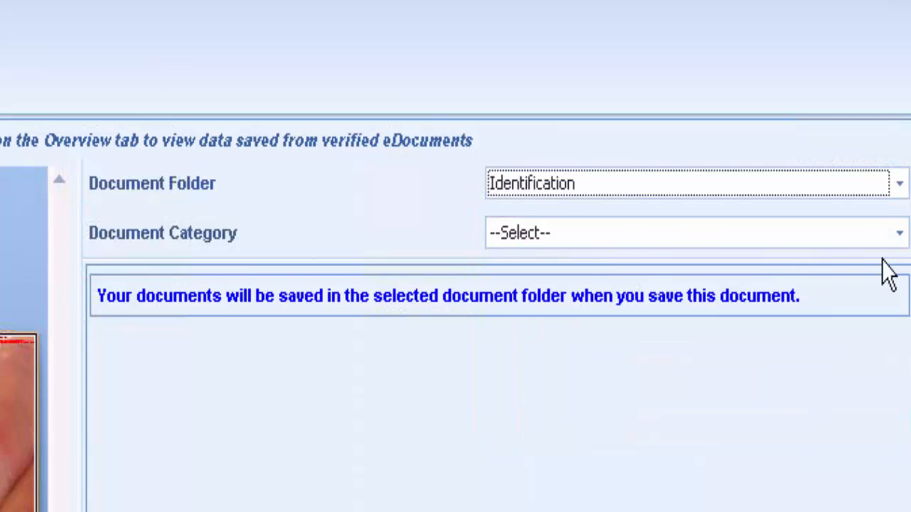
left_click(898, 237)
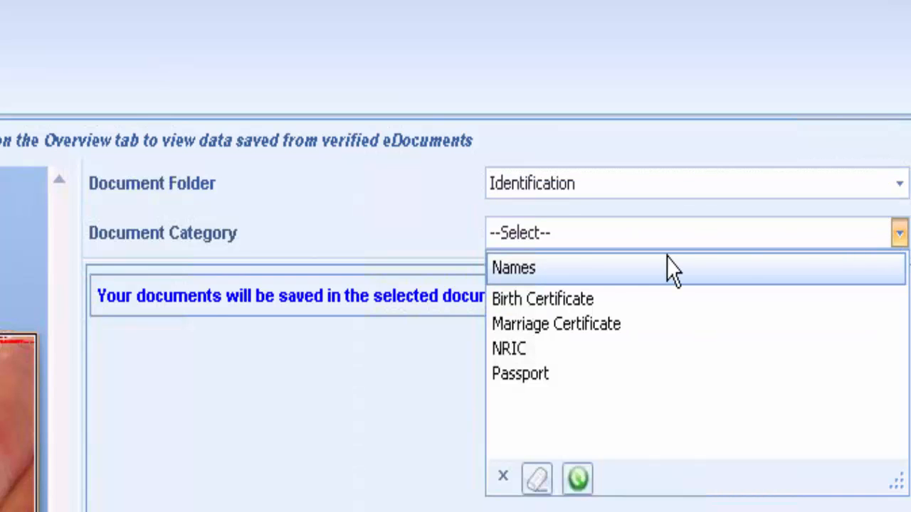
left_click(537, 377)
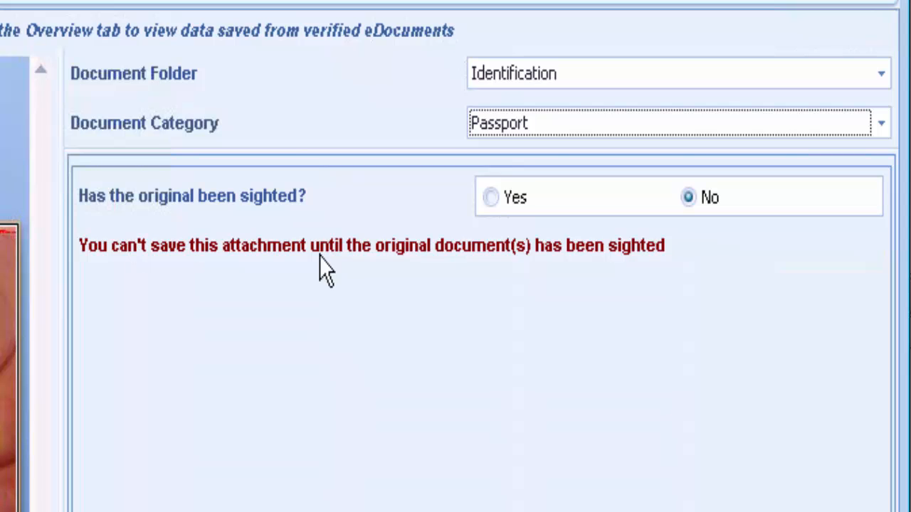
left_click(491, 198)
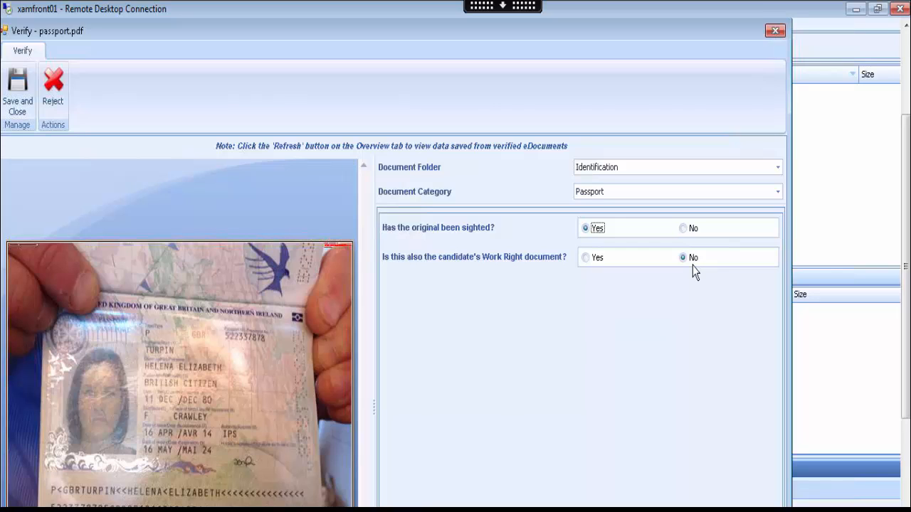
Save the passport, mark it as the work-right document, and set residential and citizenship country to AUSTRALIA.
left_click(24, 94)
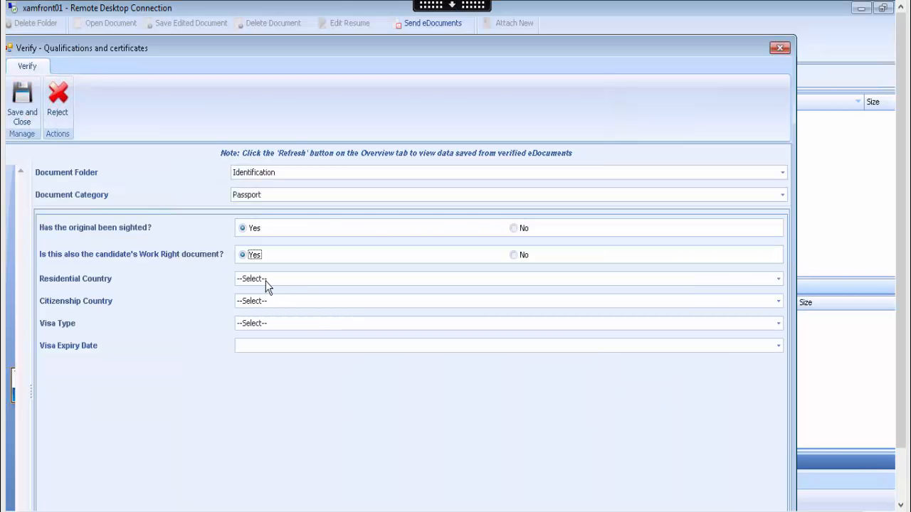
left_click(255, 254)
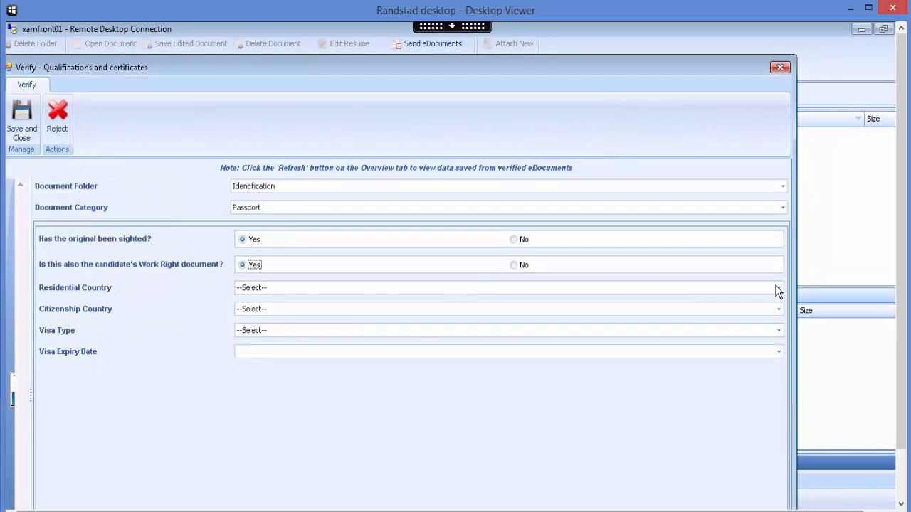
left_click(778, 288)
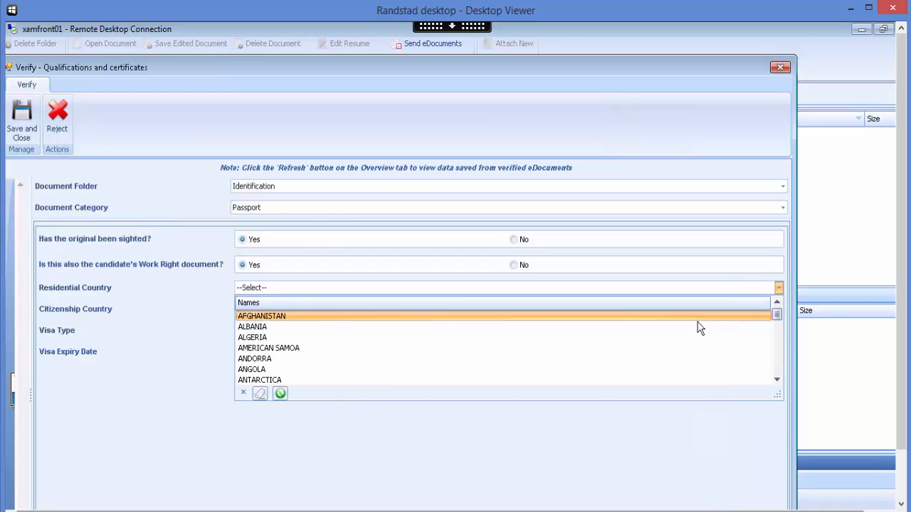
type("AUSTRALIA")
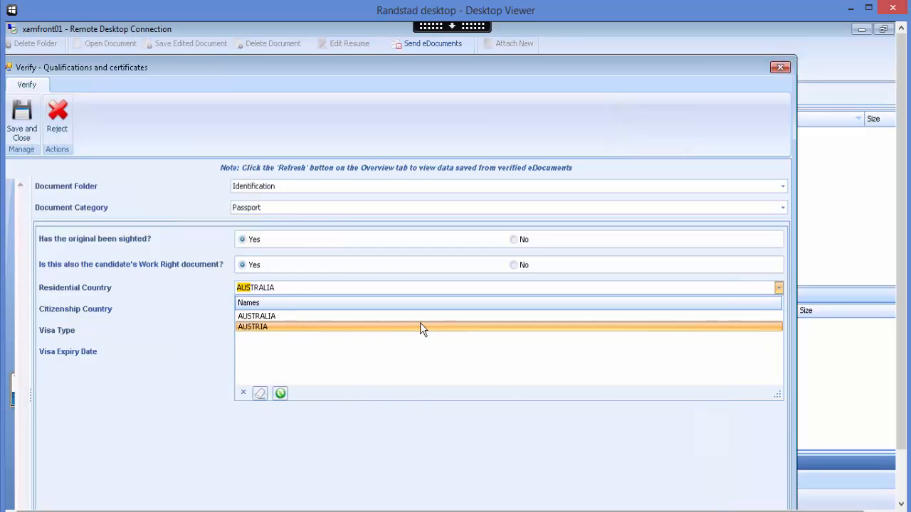
left_click(418, 316)
left_click(375, 311)
type("A")
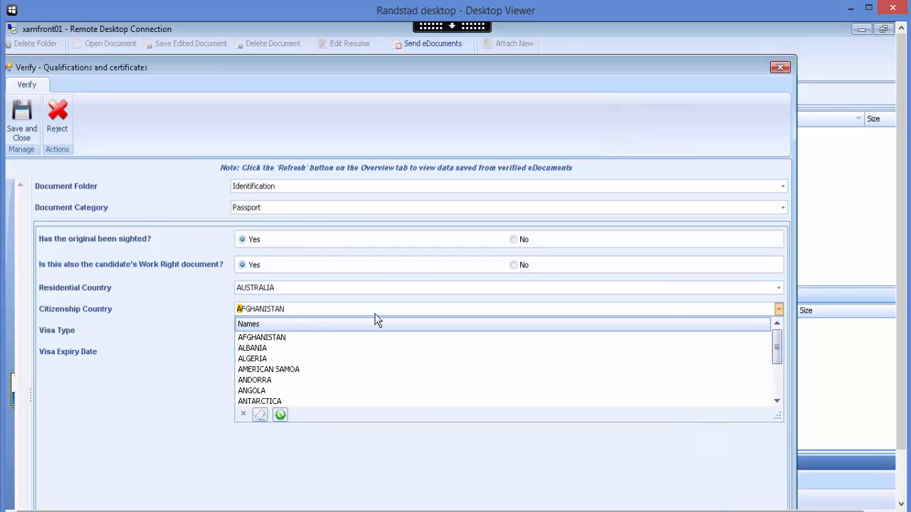
type("USTRALIA")
left_click(343, 340)
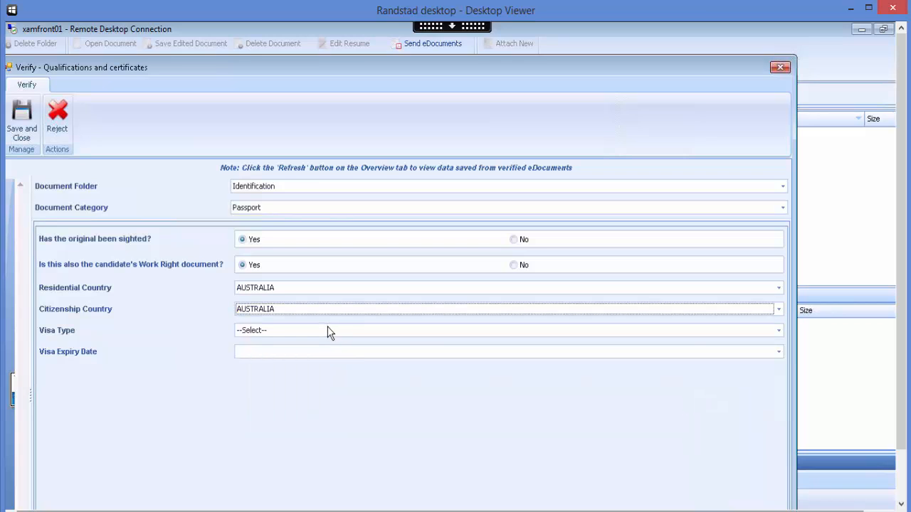
left_click(329, 332)
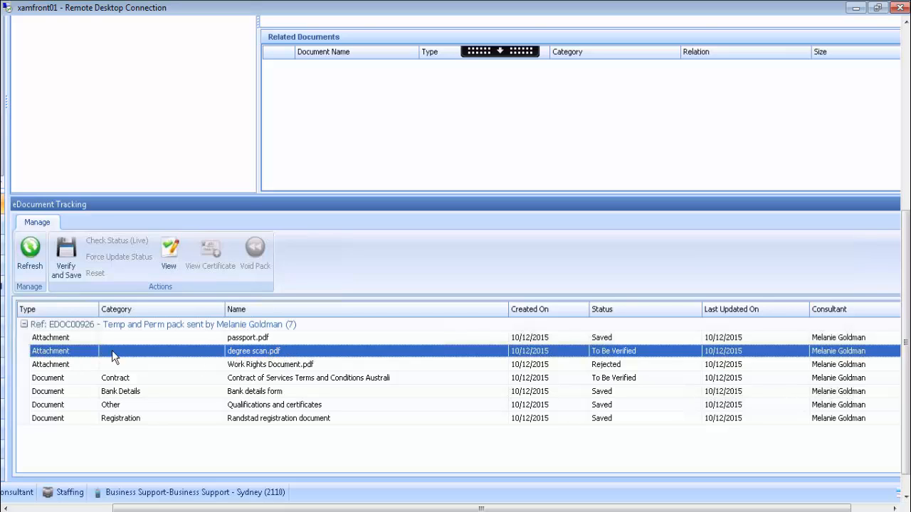
Open degree scan.pdf for verification and scroll up to its Verify form.
left_click(67, 253)
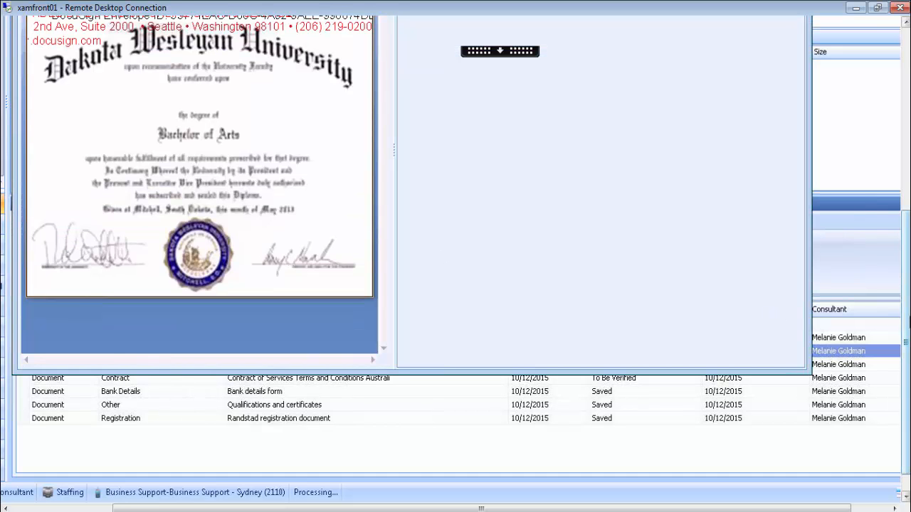
left_click_drag(908, 321, 907, 189)
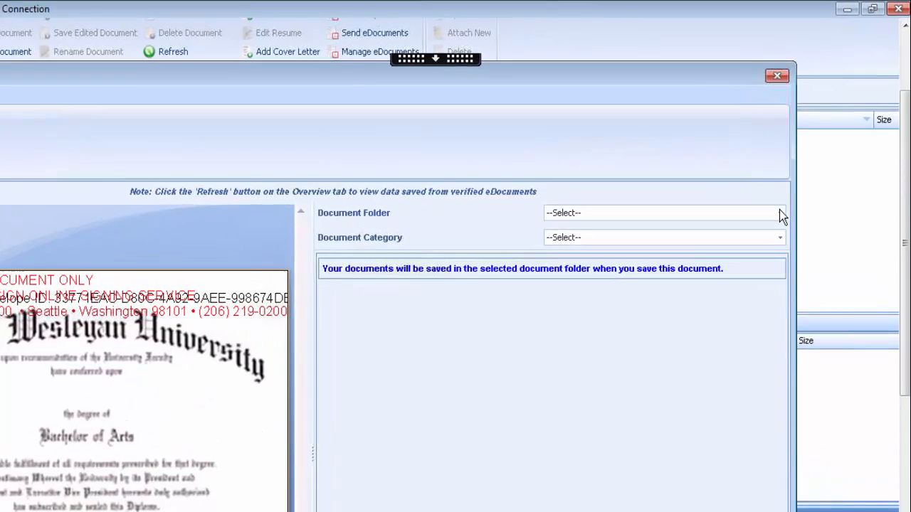
File degree scan.pdf in the Qualifications folder with Degree as its document category.
left_click(779, 213)
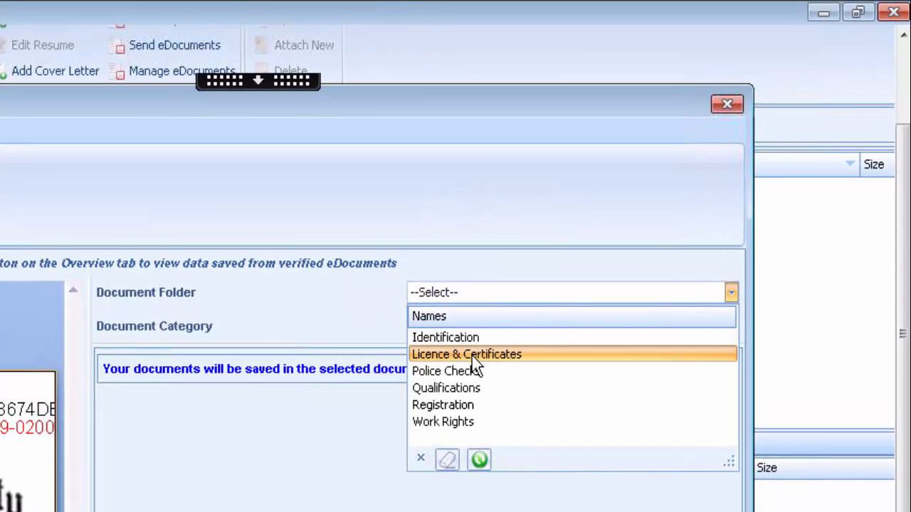
left_click(557, 397)
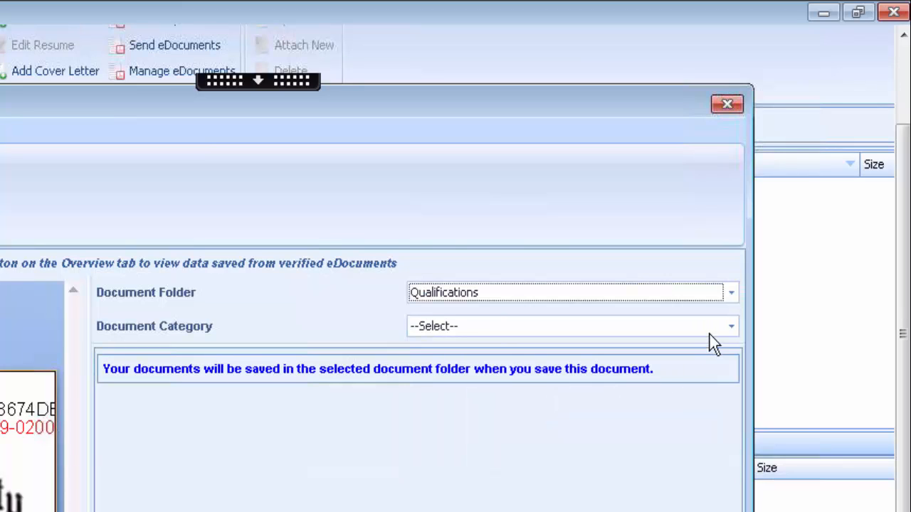
left_click(731, 326)
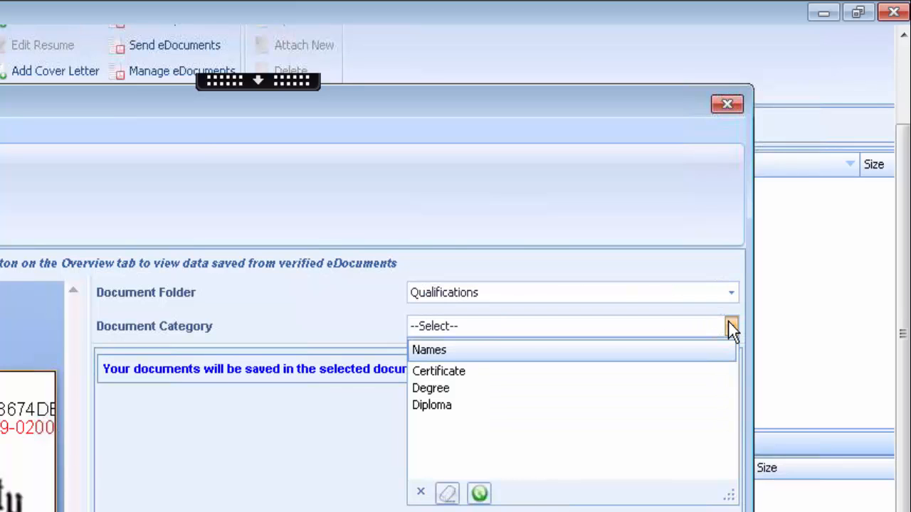
left_click(567, 389)
type("Certificate")
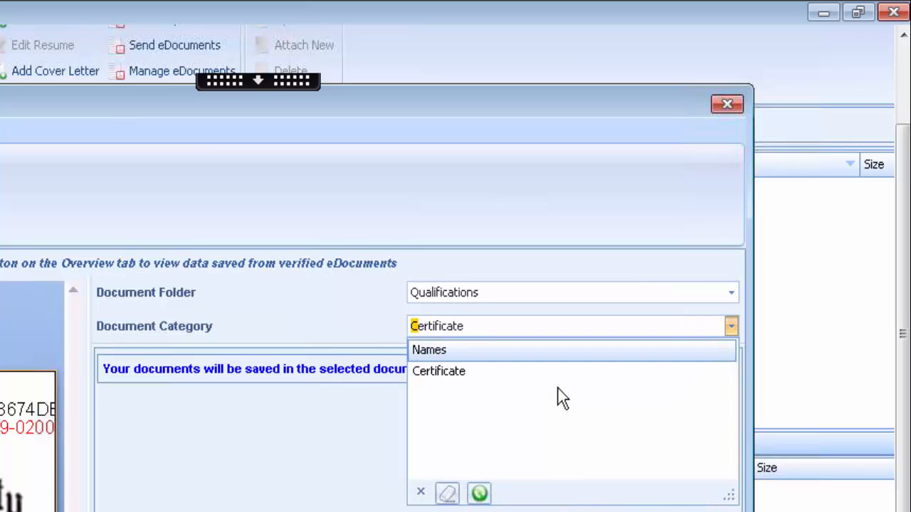
left_click(732, 329)
left_click(730, 326)
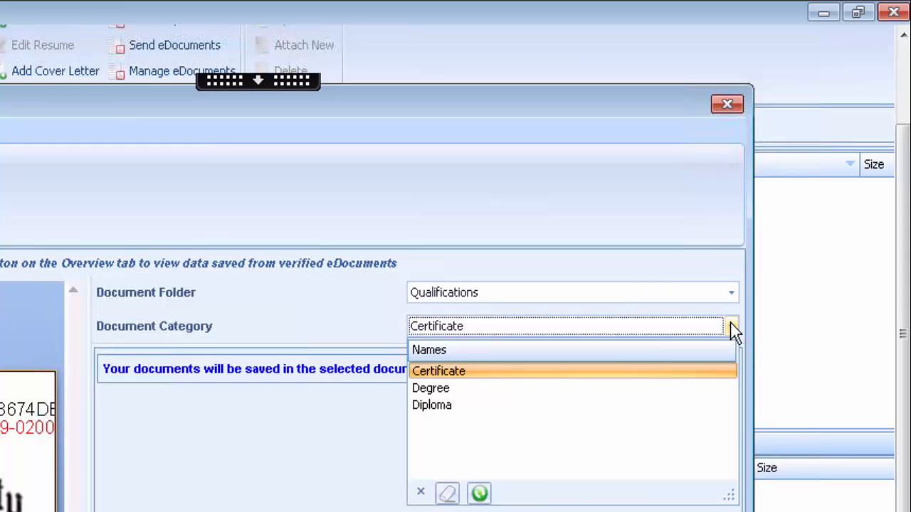
left_click(567, 389)
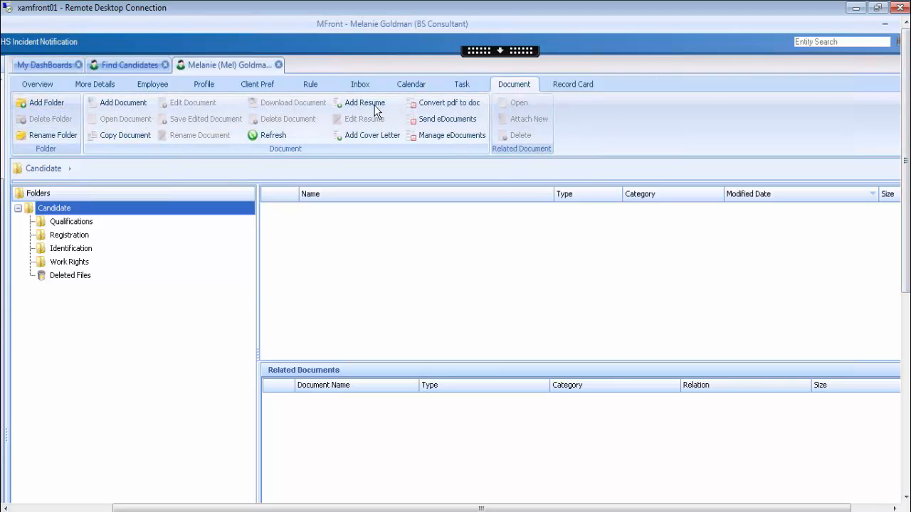
Show the documents filed in the Qualifications folder.
left_click(71, 223)
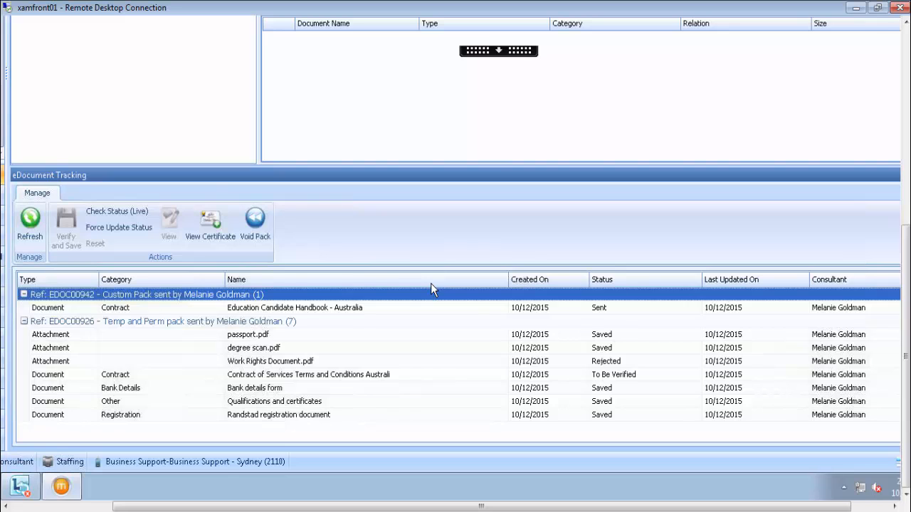
Void the custom pack containing the Education Candidate Handbook, confirming so its status becomes Voided.
left_click(119, 309)
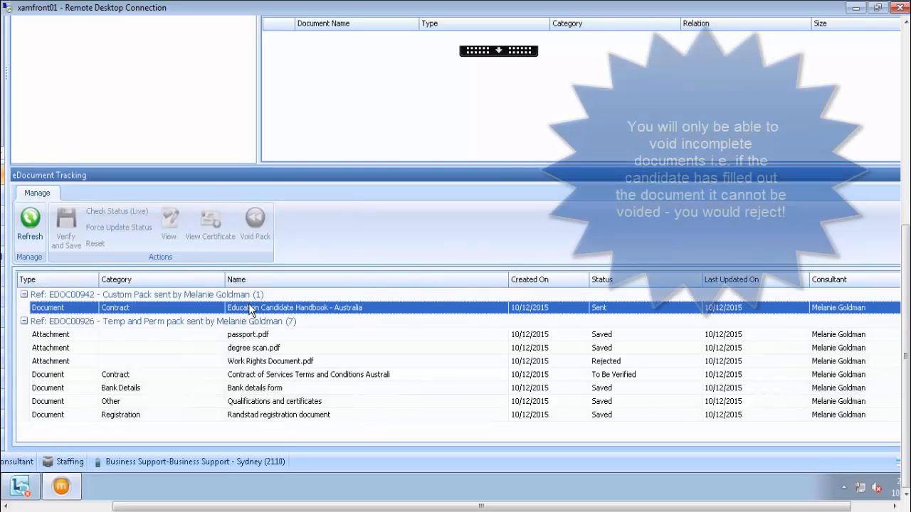
left_click(185, 292)
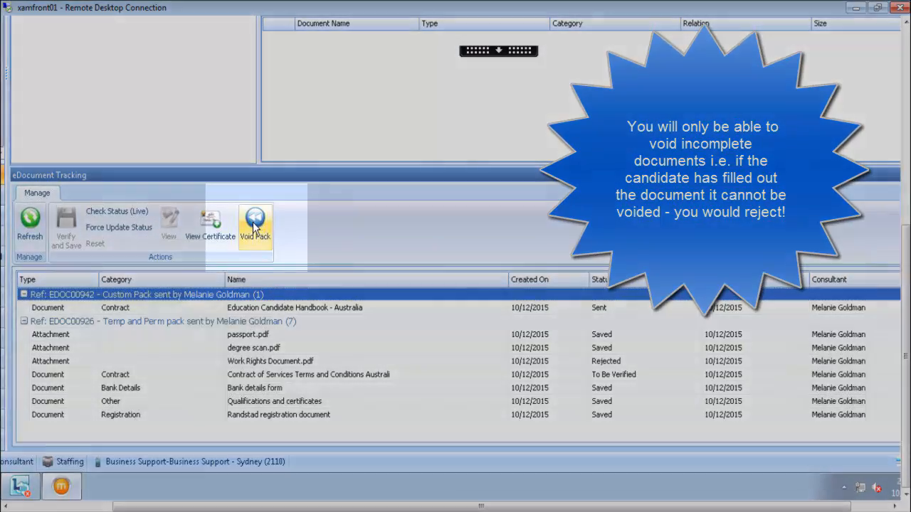
left_click(254, 222)
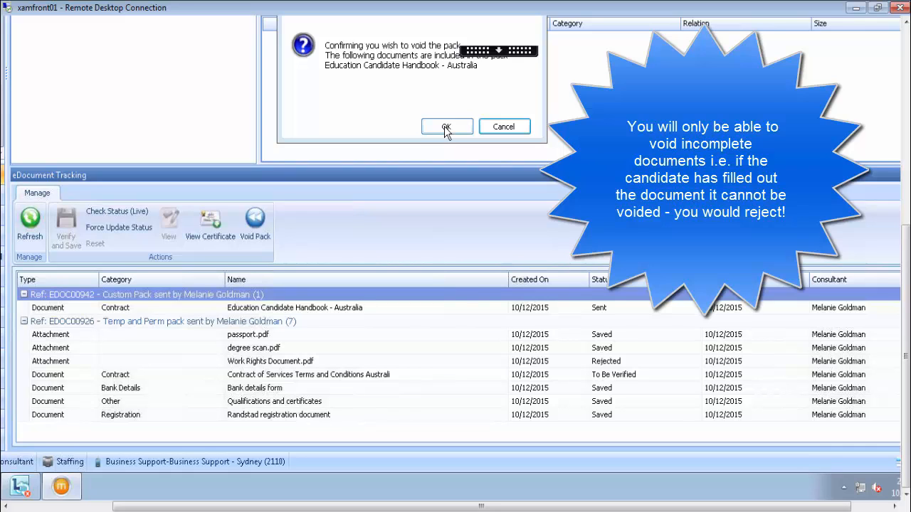
left_click(446, 128)
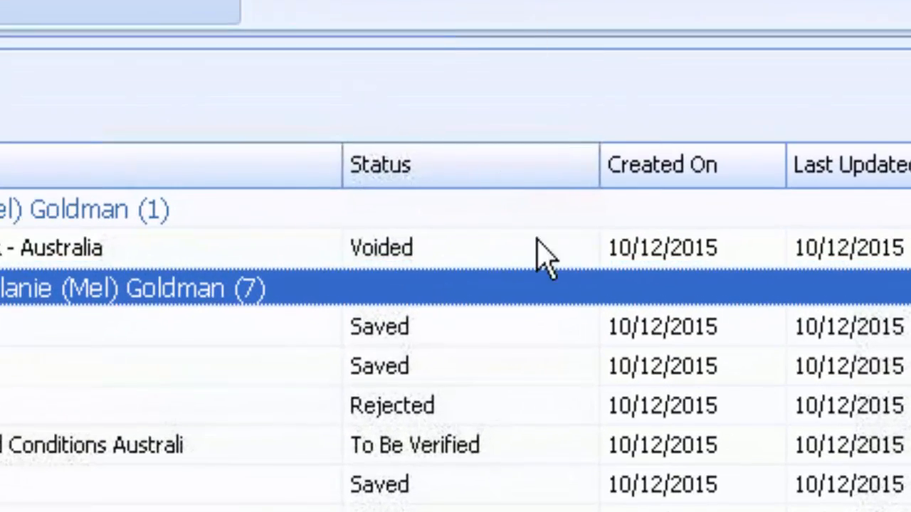
Sort the Sent eDocuments by Status and filter the list to To Be Verified only.
left_click(585, 169)
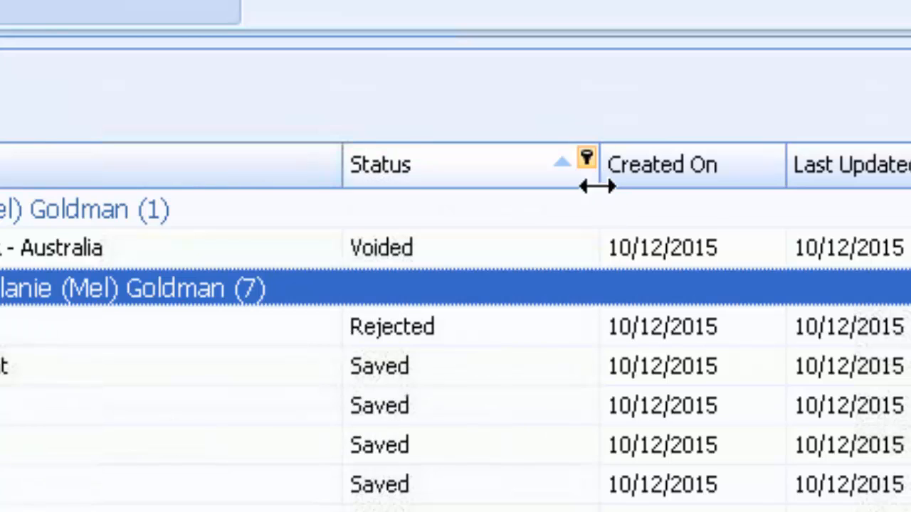
left_click(586, 157)
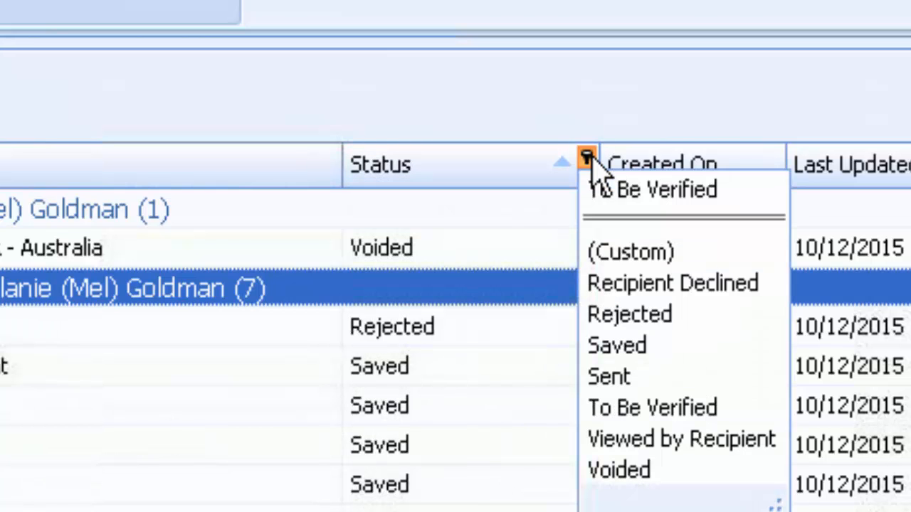
left_click(654, 191)
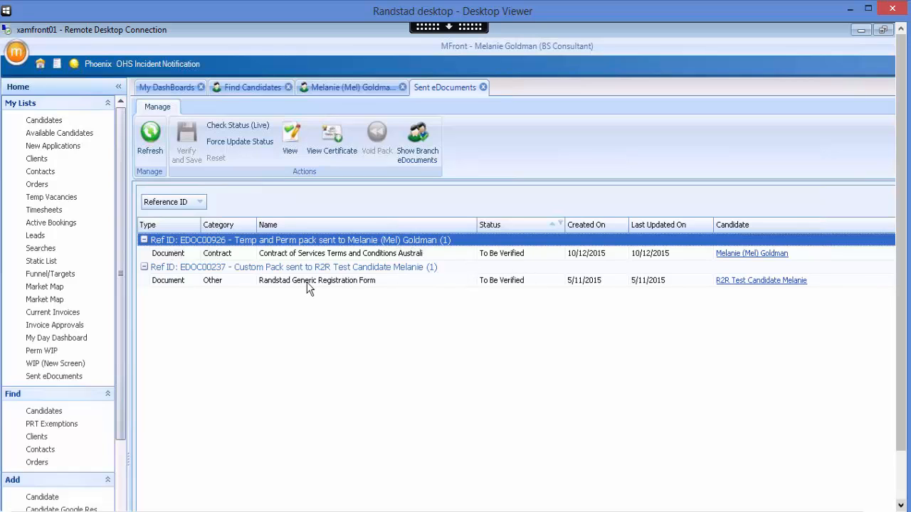
Open the contract of services terms document for verification in a detached, enlarged panel.
left_click(392, 256)
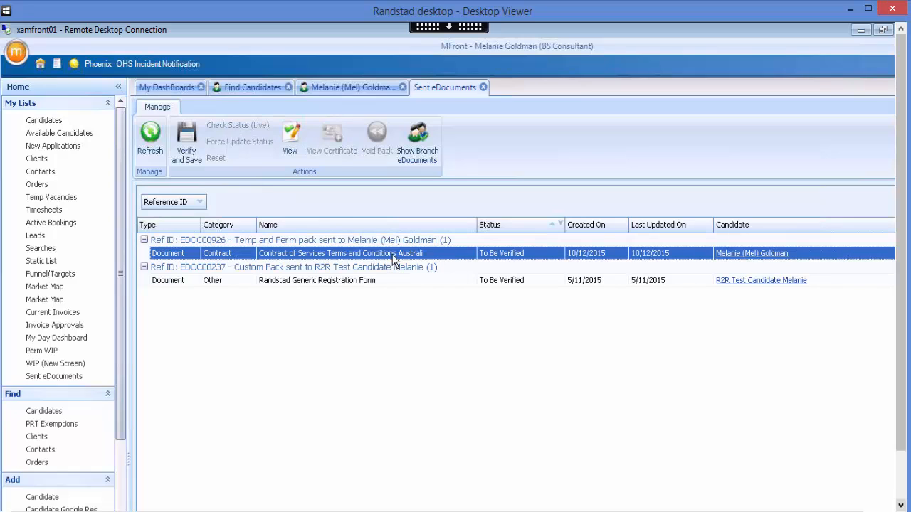
left_click(185, 145)
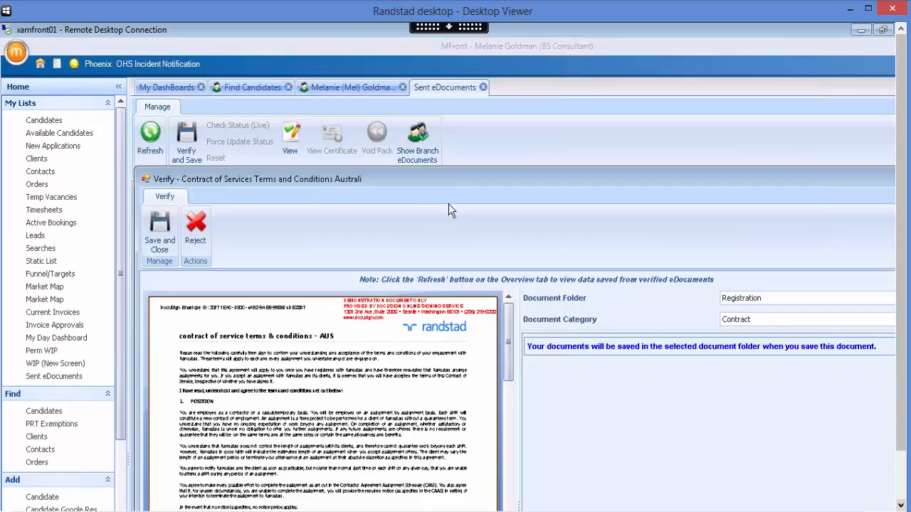
left_click_drag(438, 164, 352, 114)
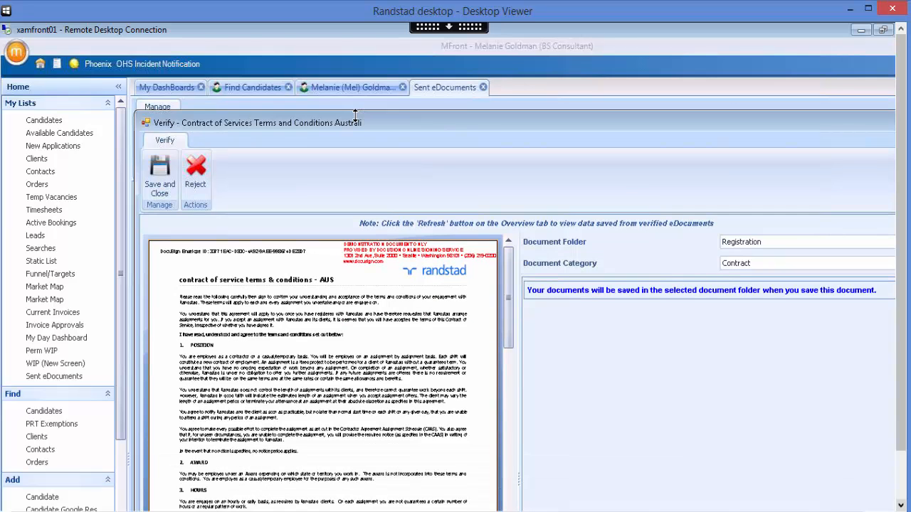
left_click_drag(268, 118, 262, 109)
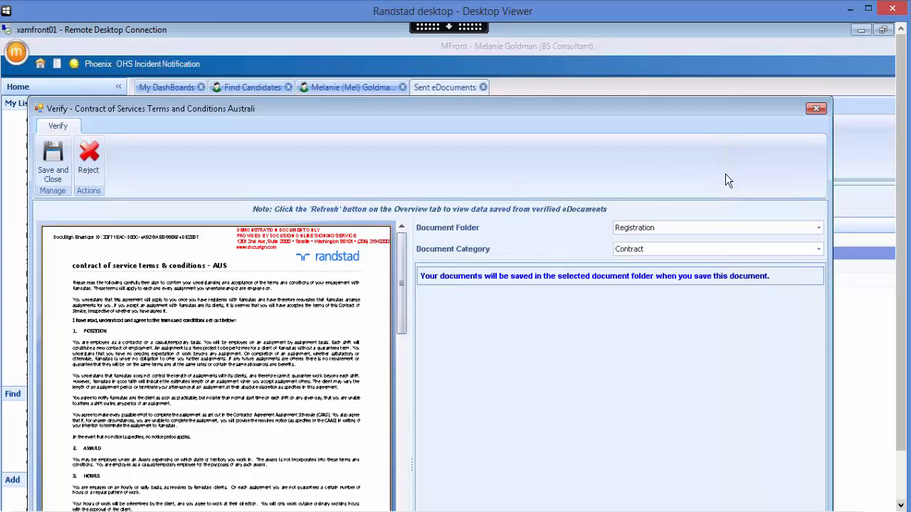
File the contract in the Registration folder under the Contract category, then save and close it.
left_click(817, 227)
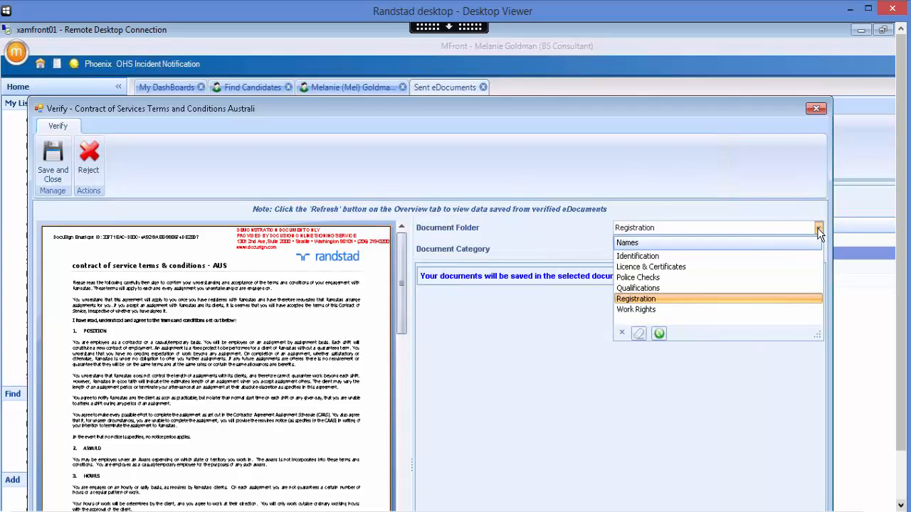
left_click(719, 300)
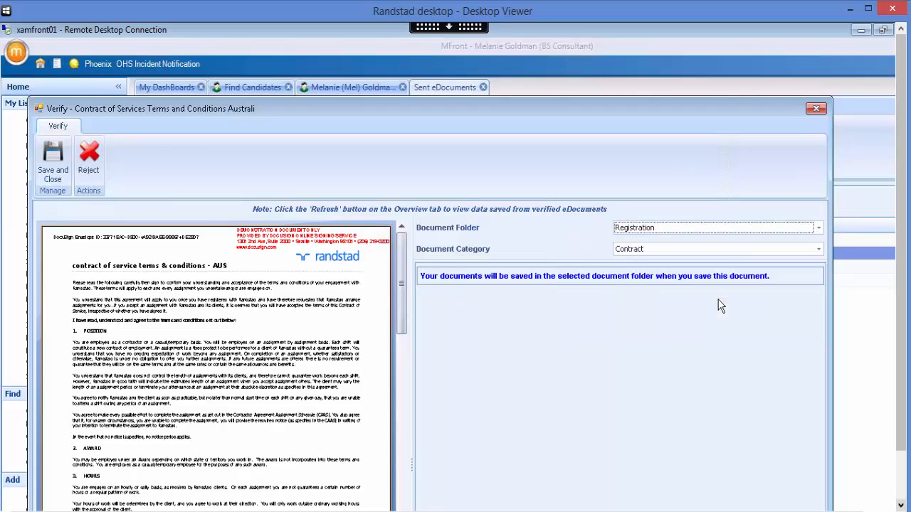
left_click(817, 254)
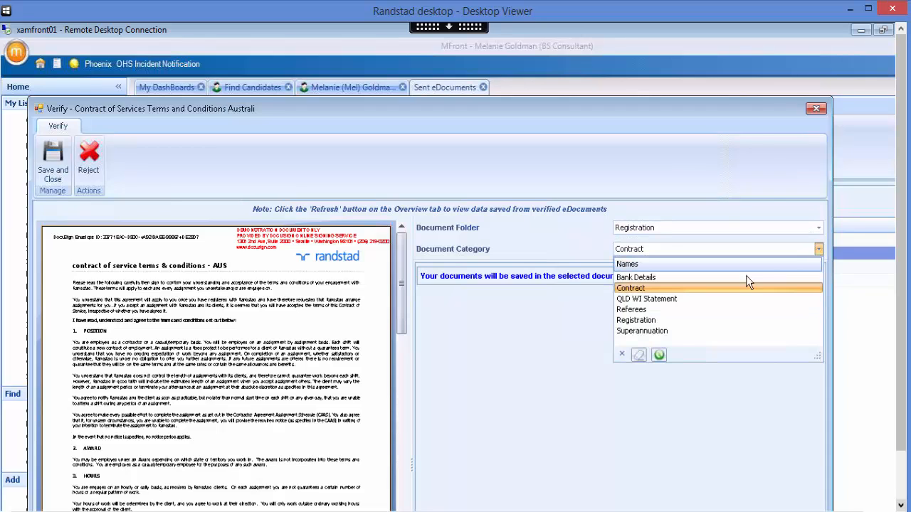
left_click(662, 289)
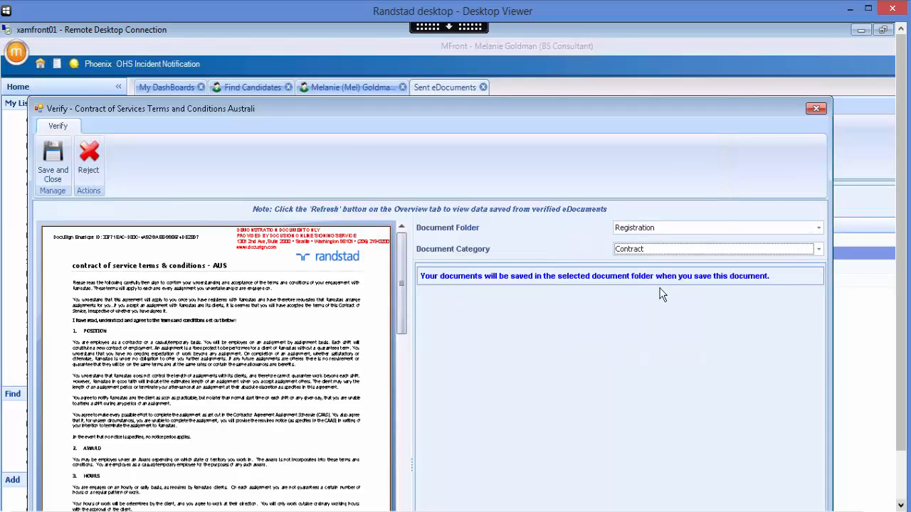
key("super+c")
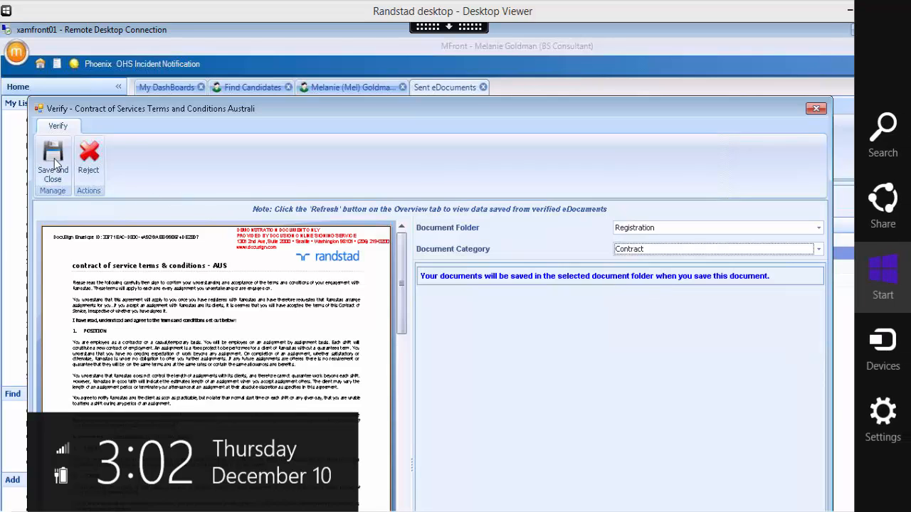
left_click(56, 164)
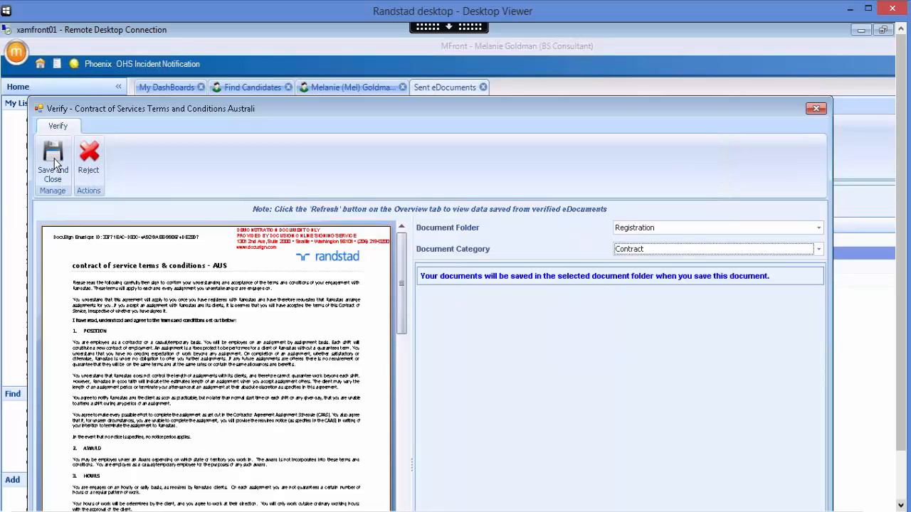
left_click(56, 164)
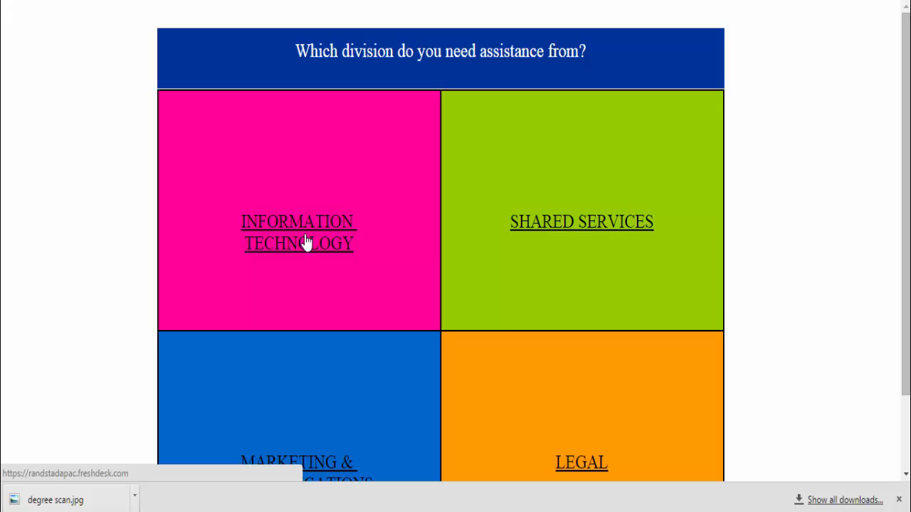
Leave the AssistMe2 division page and return to the Randstad intranet home page.
key("ctrl+w")
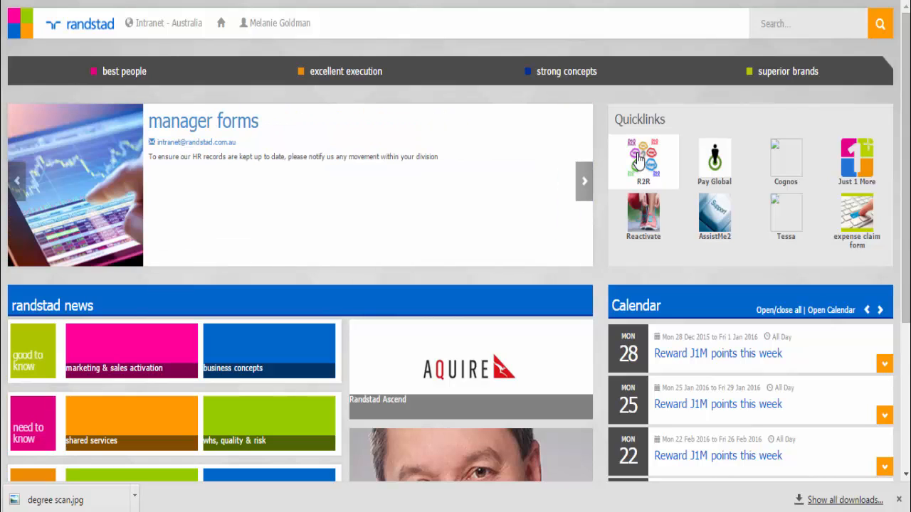
Exit full screen and scroll to the footer Quick Links showing Mfront User guides.
key("F11")
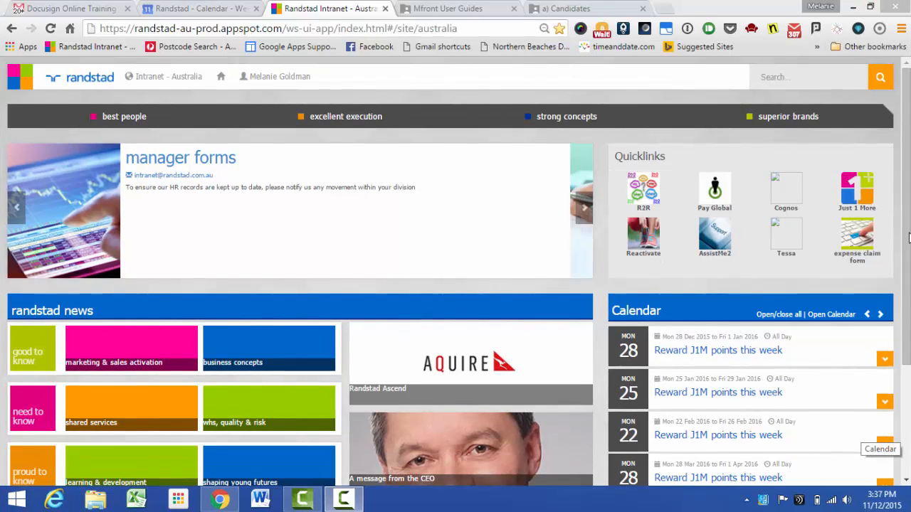
scroll(860, 429, "down", 2)
scroll(814, 398, "down", 3)
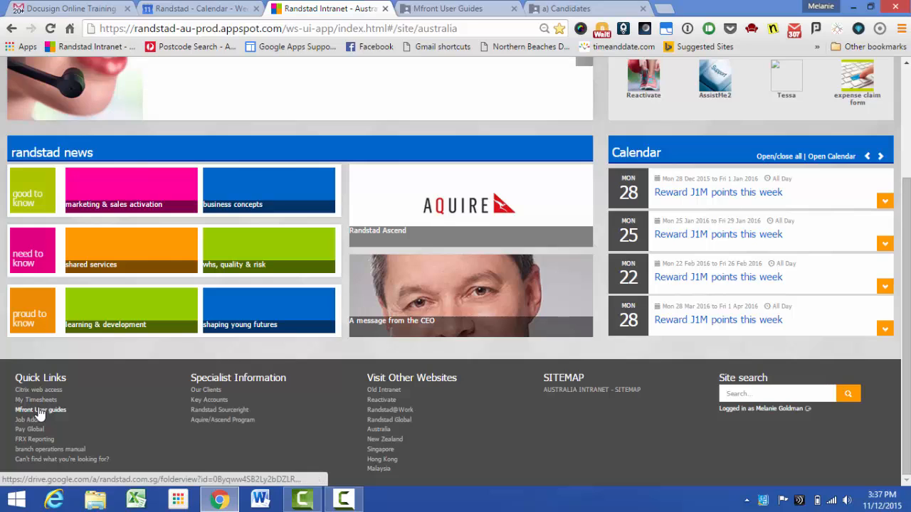
Switch to the Mfront User Guides Drive folder and open its a) Candidates subfolder.
left_click(426, 15)
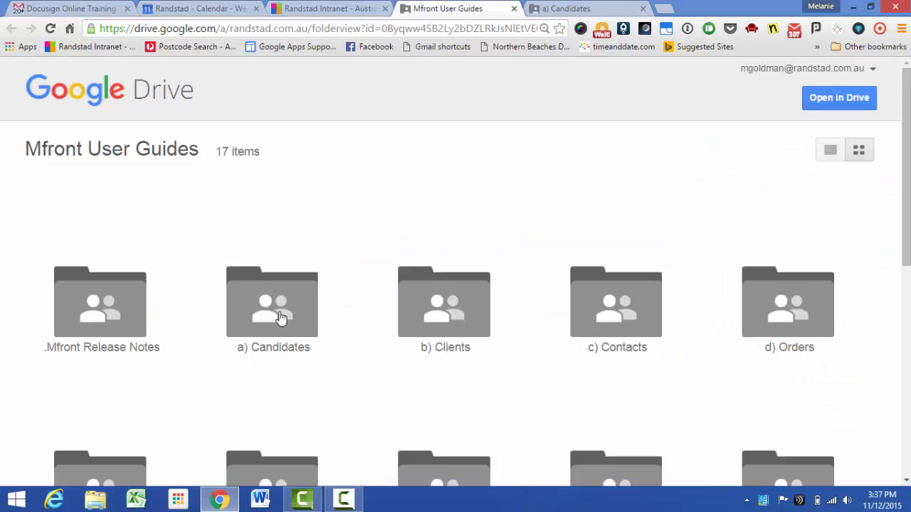
left_click(591, 9)
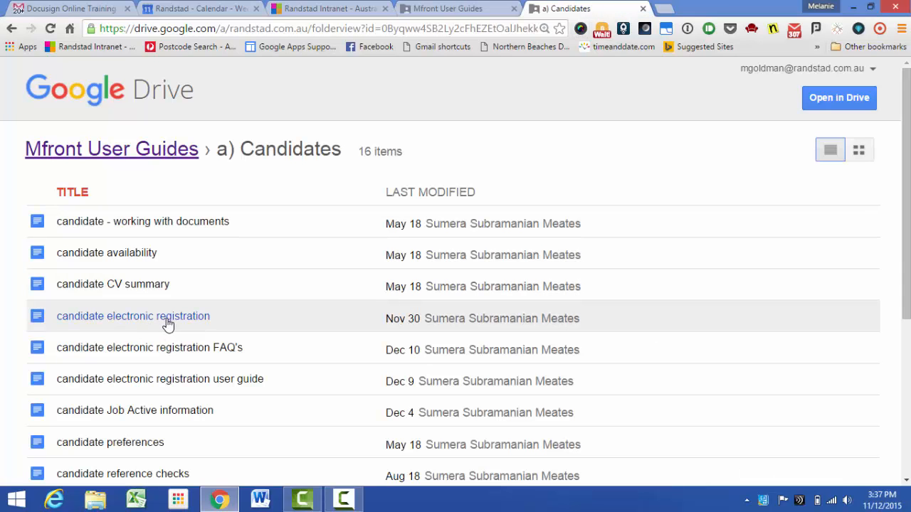